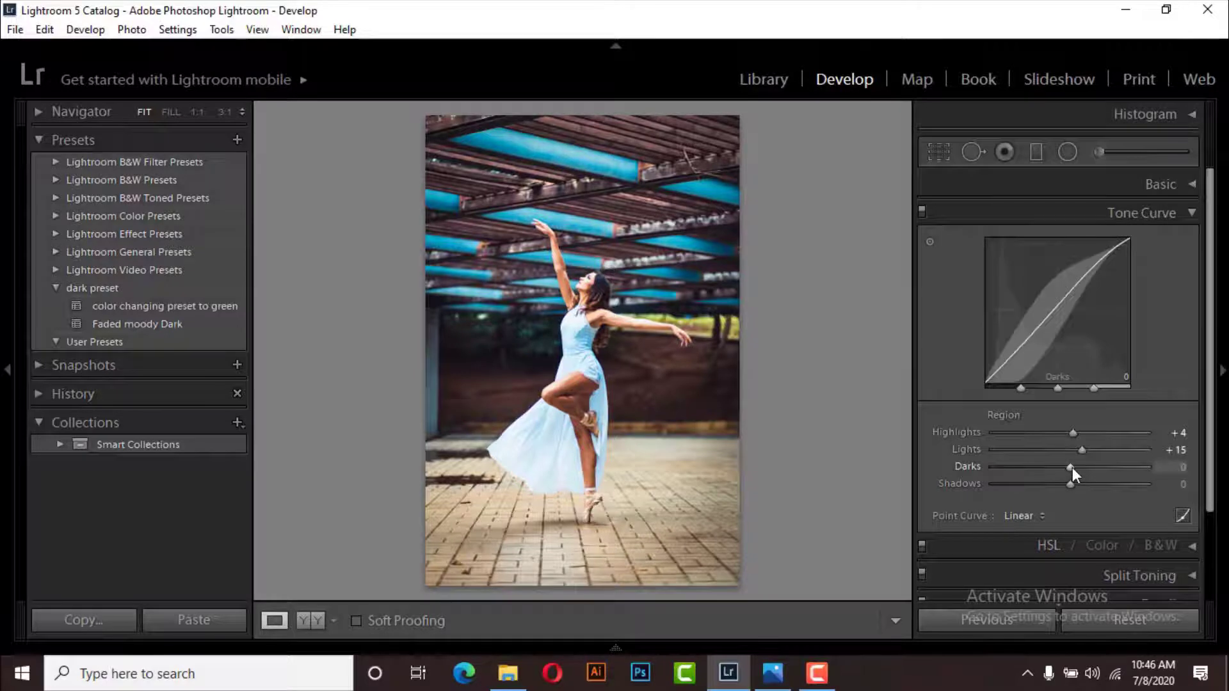
Set the tone curve's Darks to -21 and Shadows to +28.
left_click_drag(1072, 467, 1054, 467)
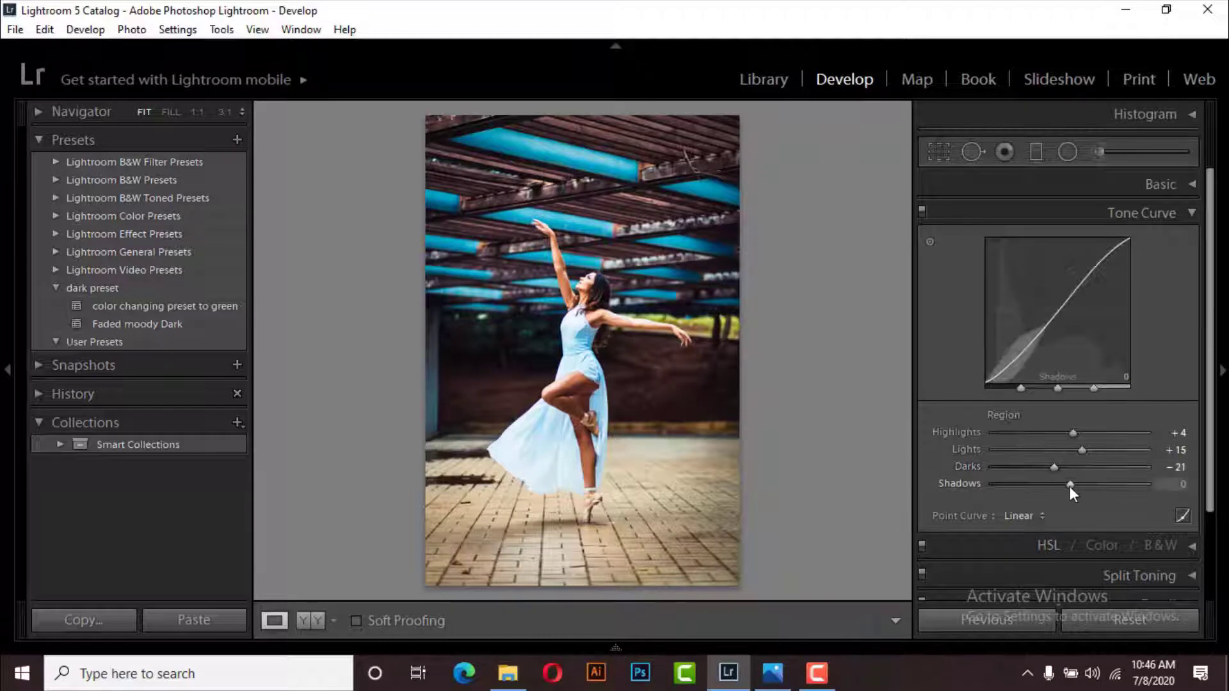
left_click_drag(1070, 486, 1091, 485)
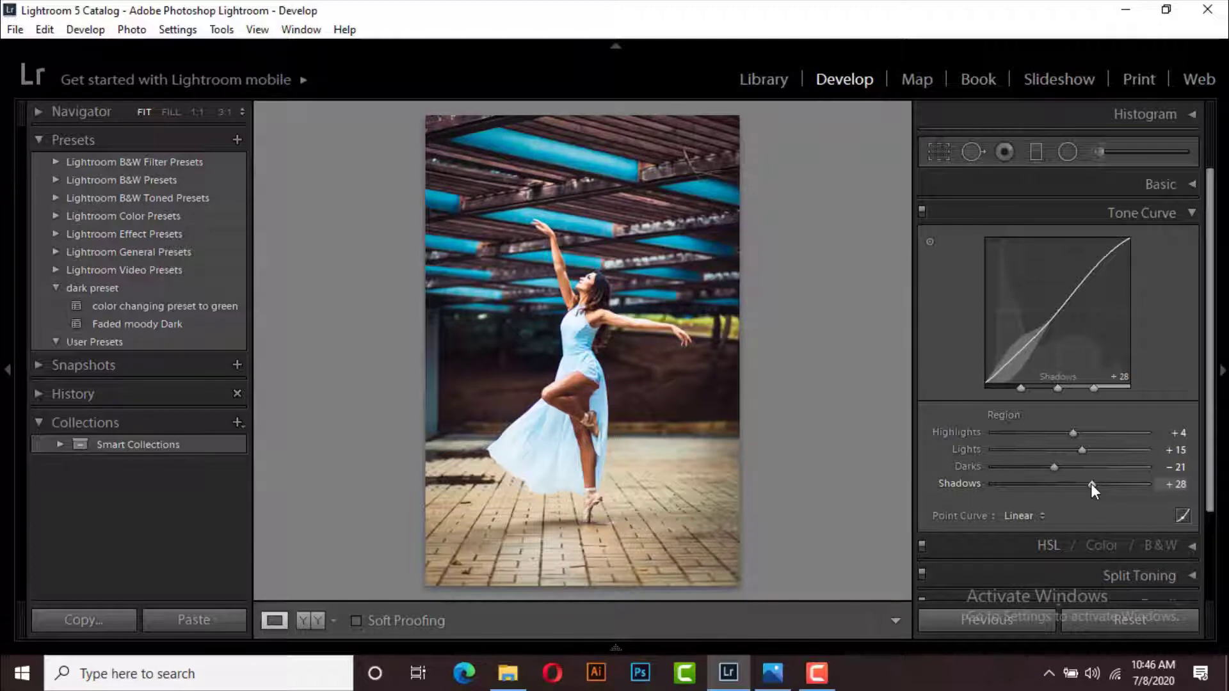
left_click(1190, 214)
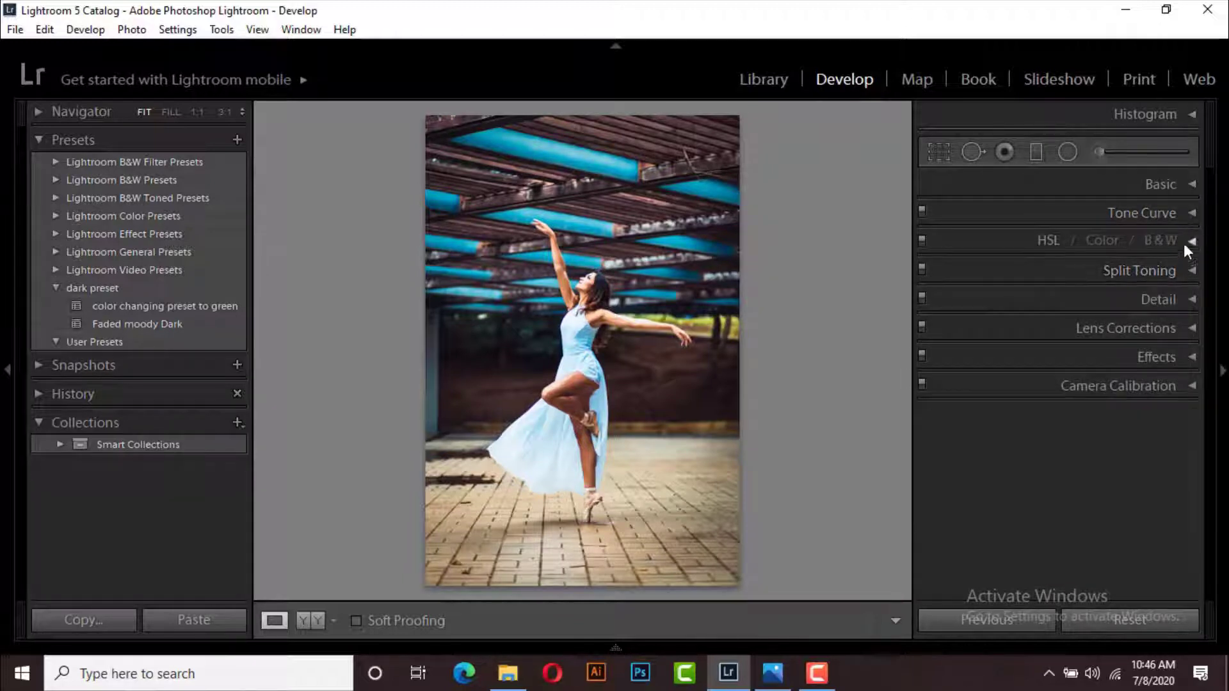
Shift the photo's HSL hues, setting Green to +100 and Blue to -100.
left_click(1050, 241)
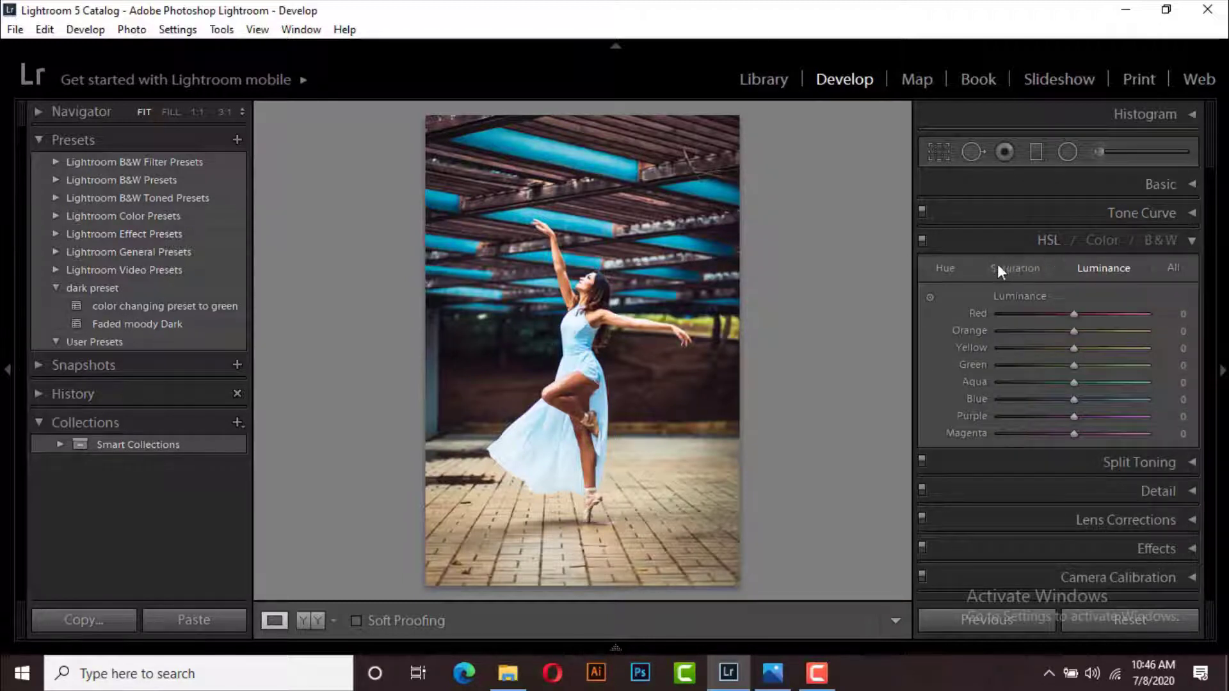
left_click(950, 271)
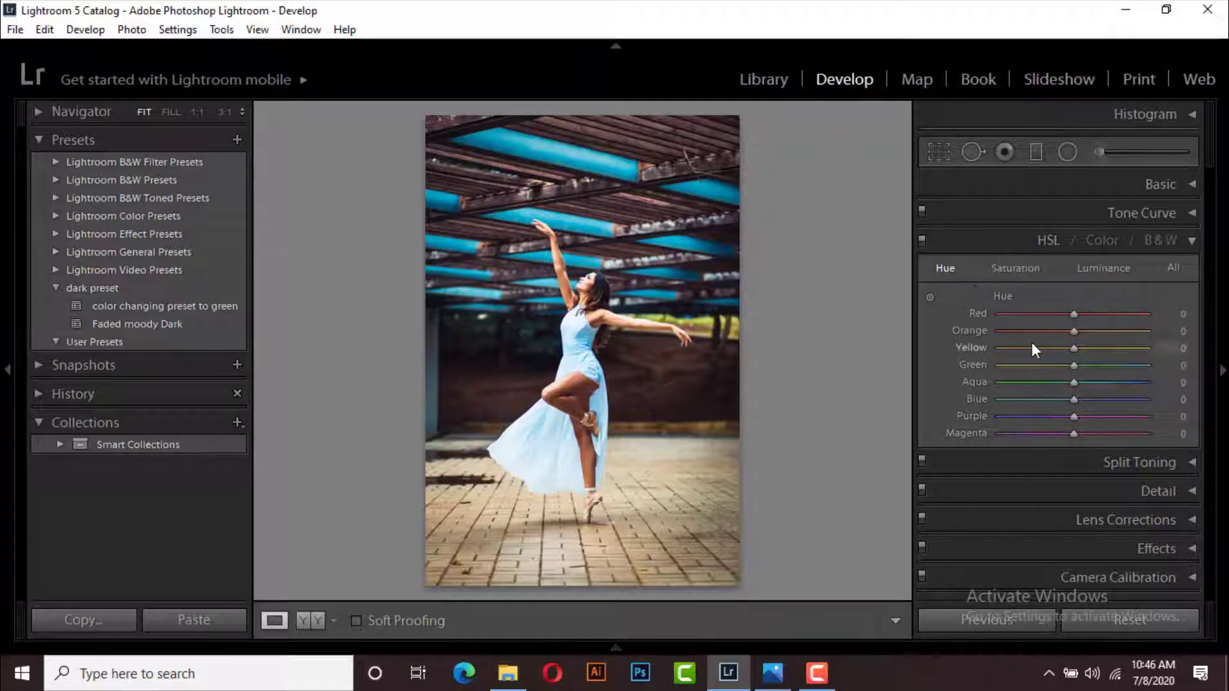
left_click_drag(1146, 367, 1148, 367)
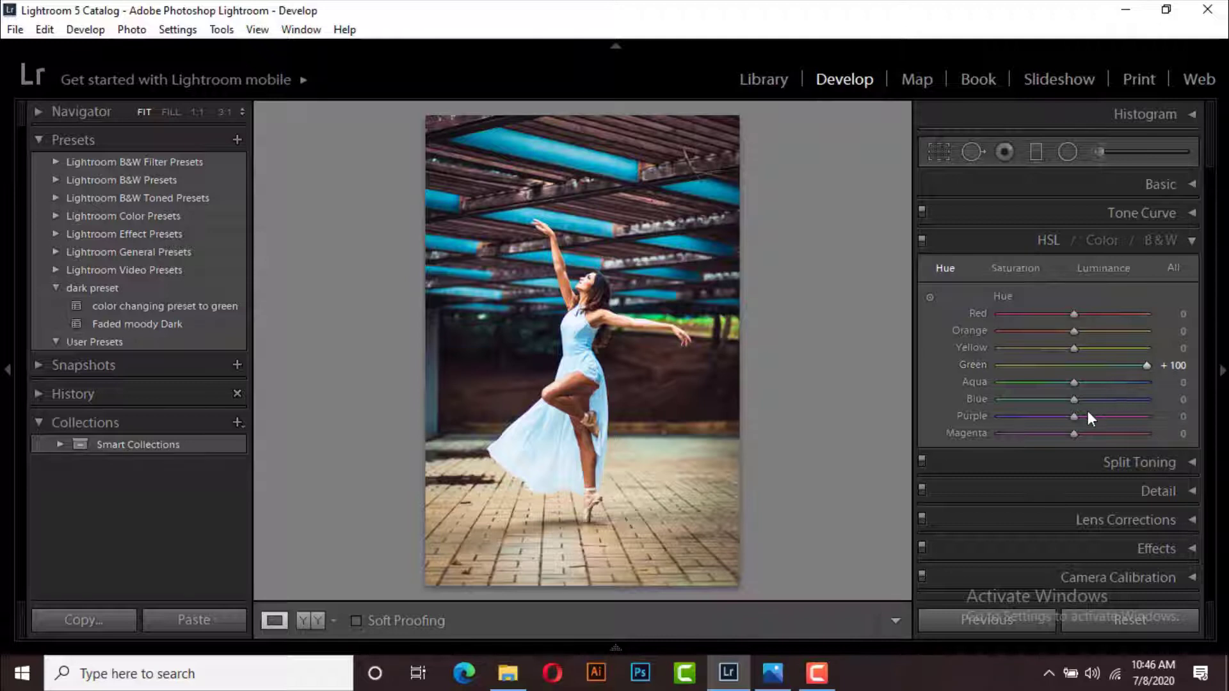
left_click_drag(1070, 398, 977, 398)
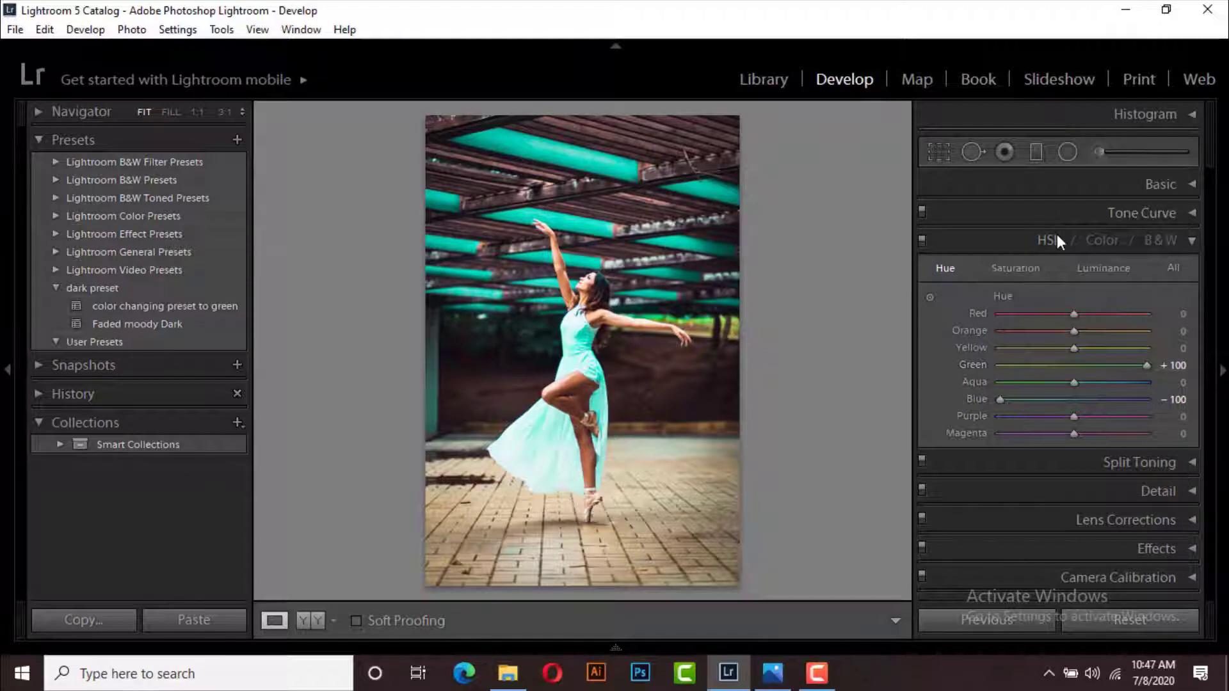
Adjust the HSL luminance, setting Green to +100, Aqua to +56 and Blue to -100.
left_click(1095, 268)
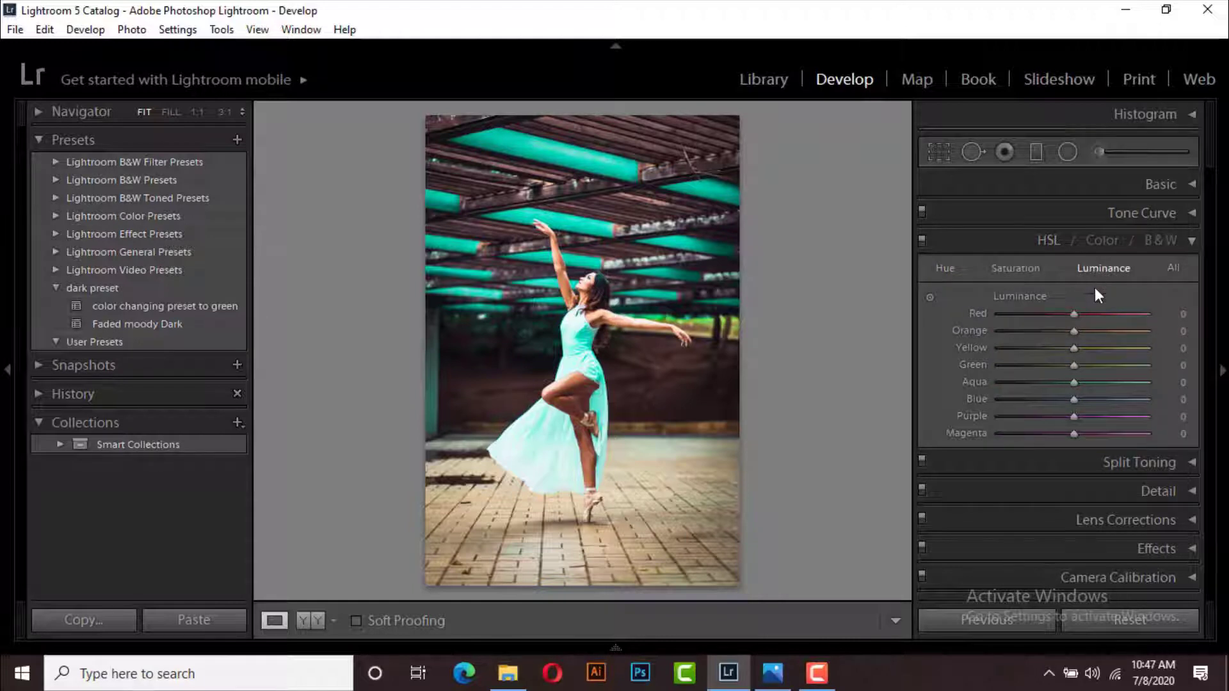
left_click_drag(1091, 358, 1153, 369)
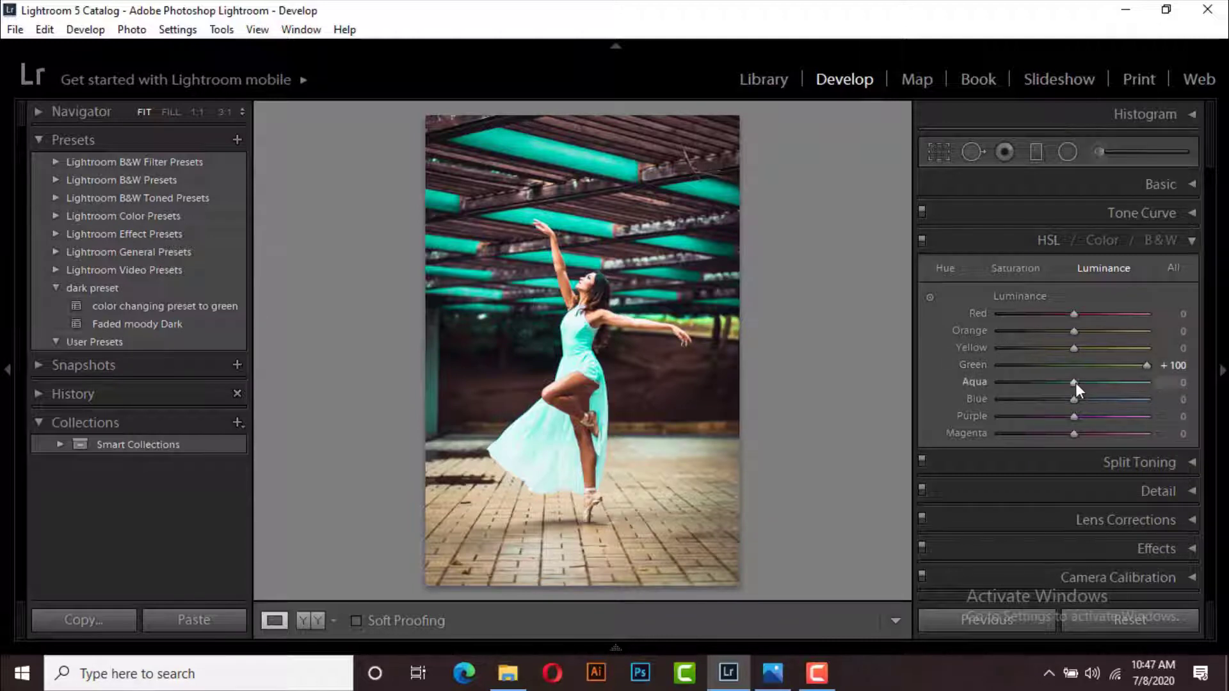
left_click_drag(1073, 381, 1115, 381)
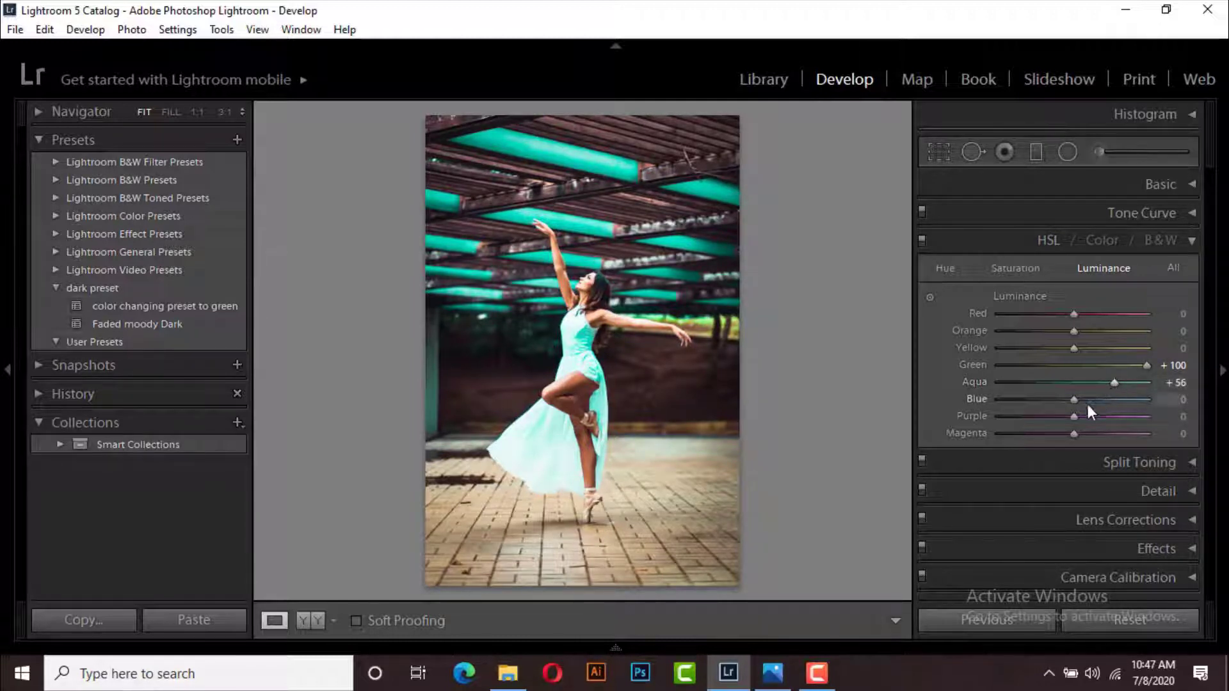
left_click_drag(1073, 401, 892, 394)
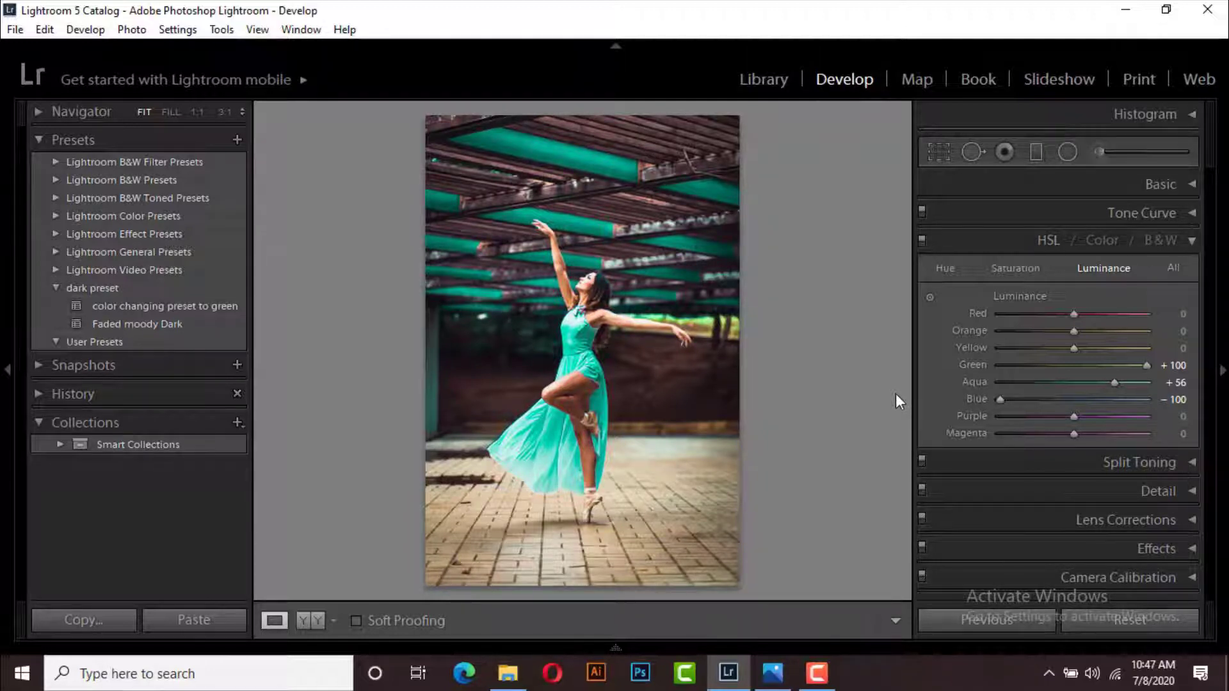
Raise the HSL saturation of both Green and Blue to +100.
left_click(1015, 270)
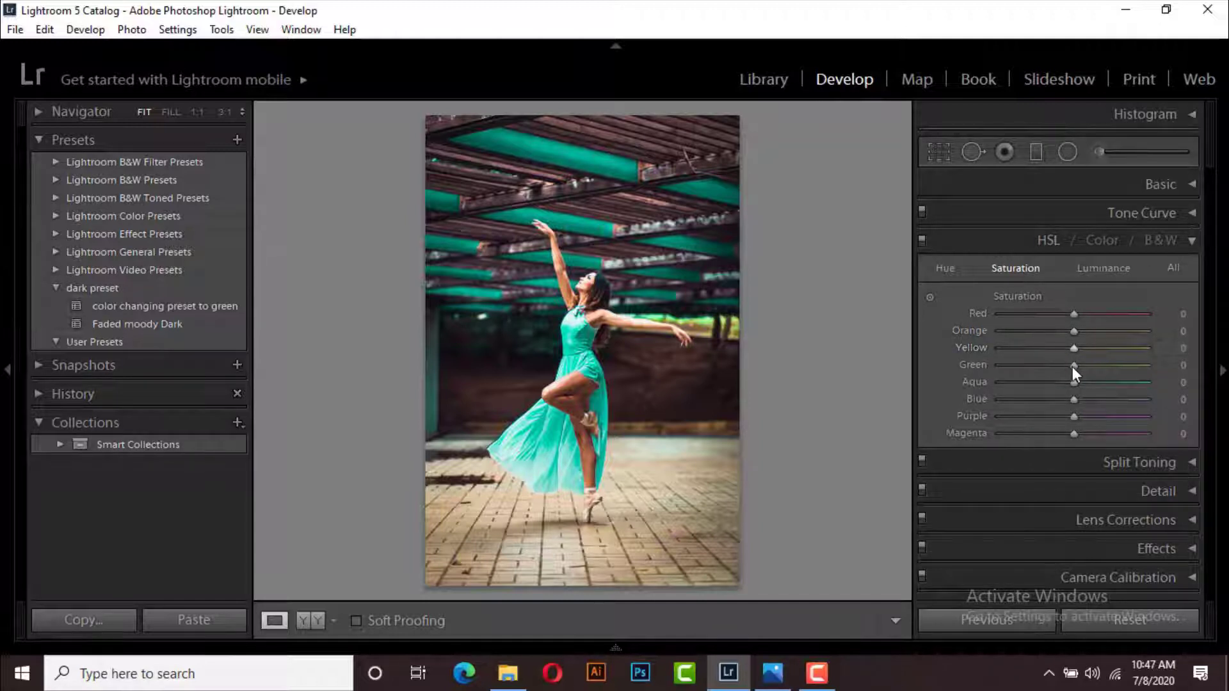
left_click_drag(1073, 366, 1139, 372)
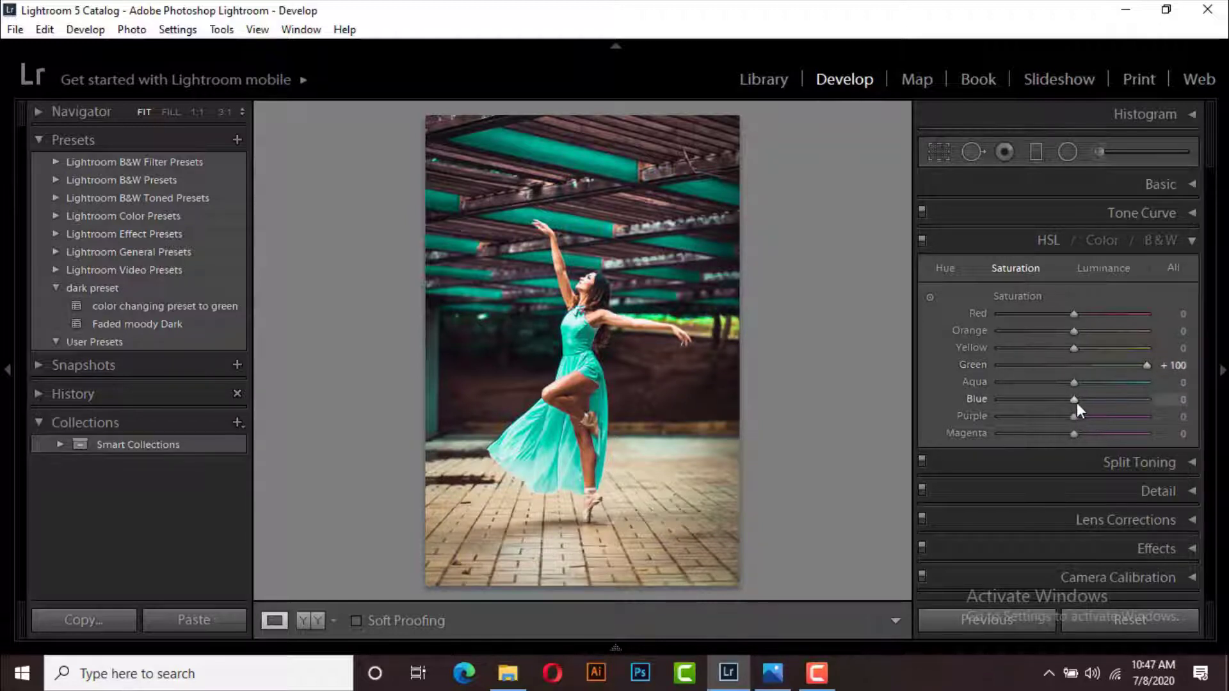
left_click_drag(1073, 401, 1159, 410)
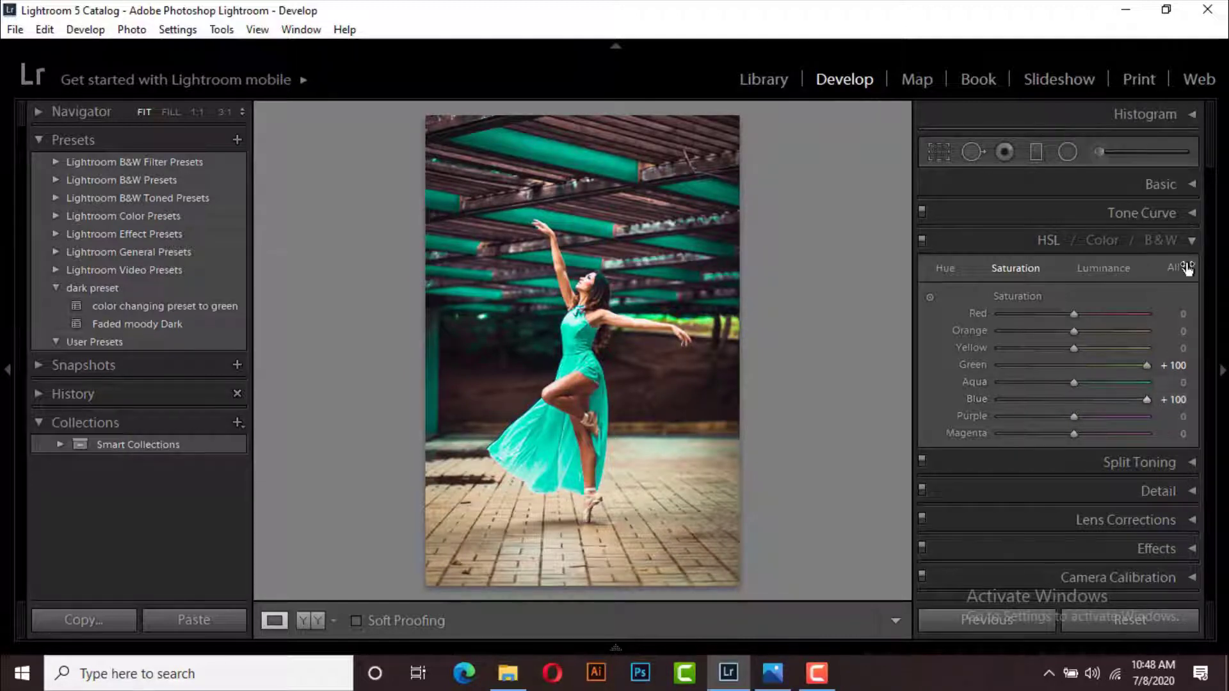
left_click(1191, 242)
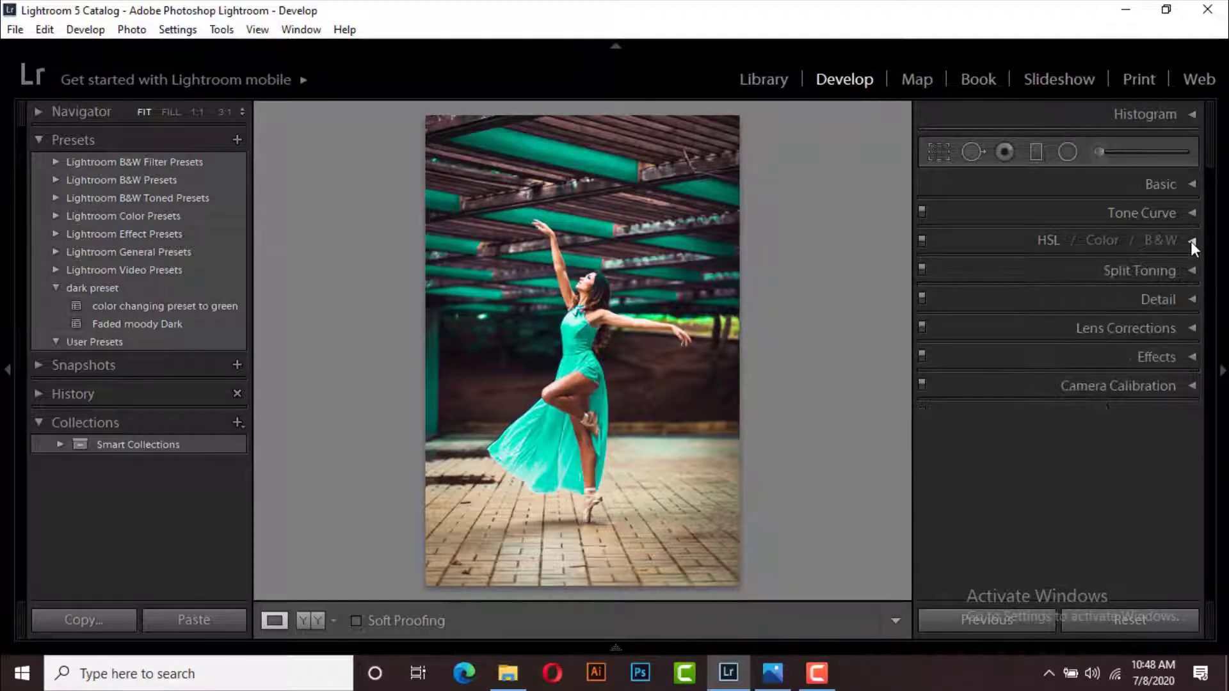
Cool the photo's white balance, setting Temp to -15 and Tint to -27.
left_click(1191, 186)
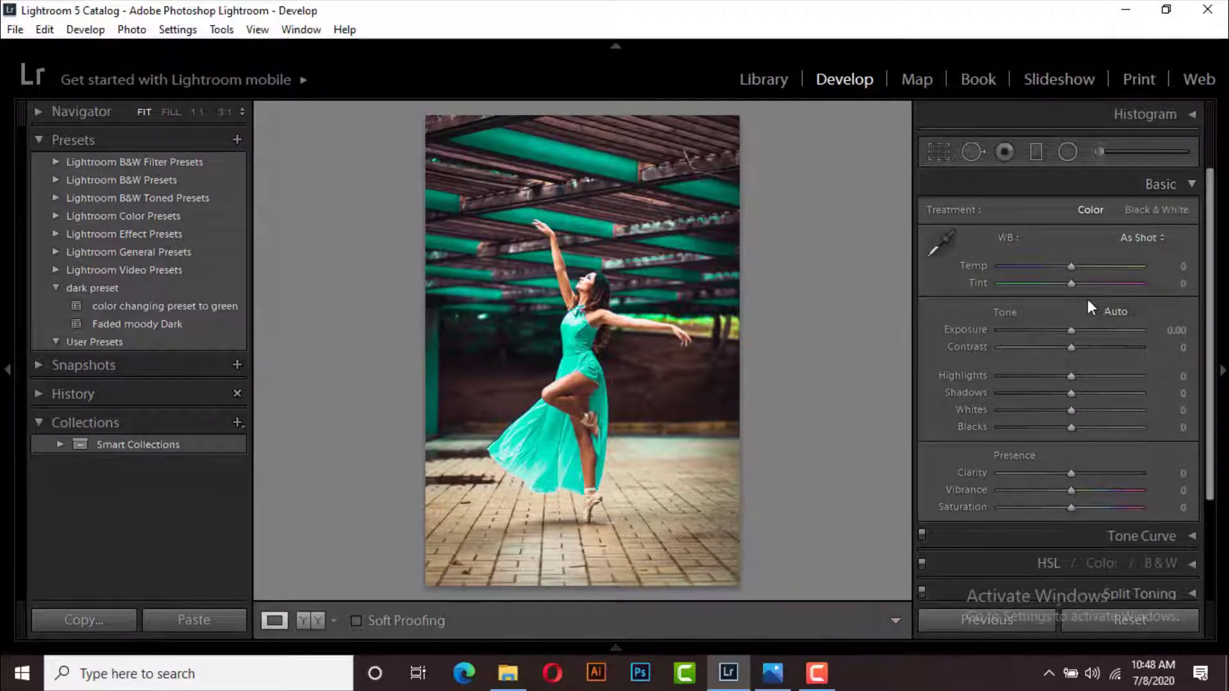
left_click_drag(1073, 267, 1081, 268)
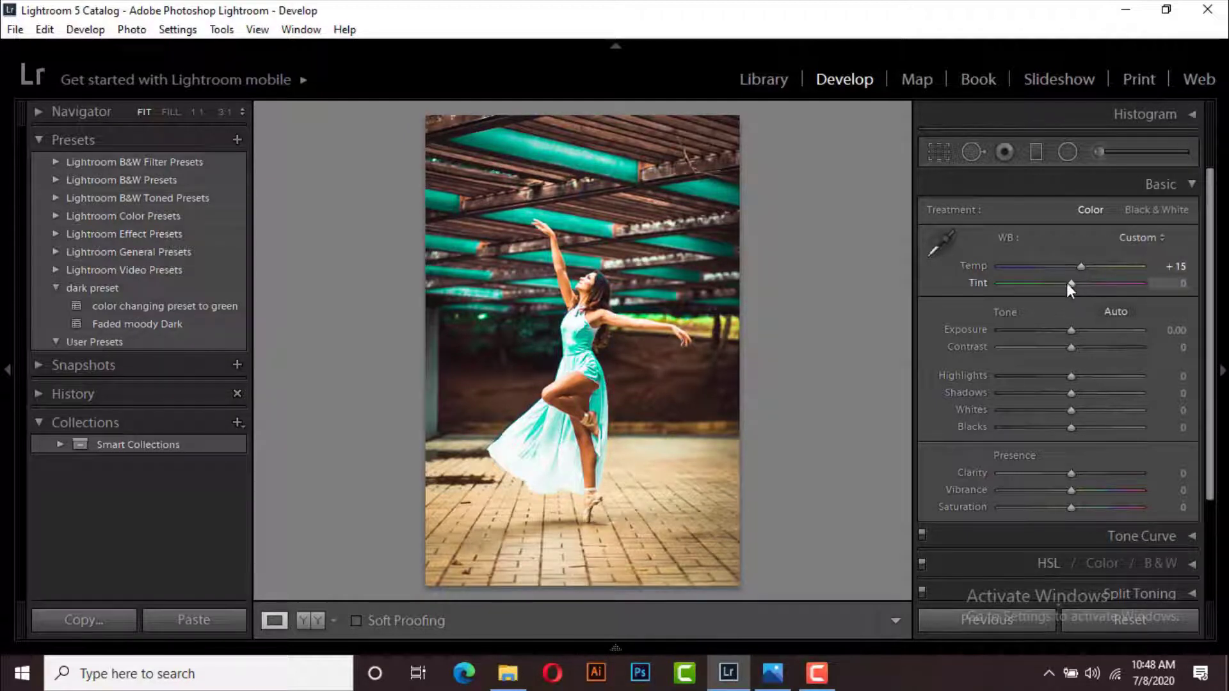
mouse_move(1067, 283)
left_mouse_down()
mouse_move(1030, 286)
mouse_move(1051, 291)
mouse_move(1058, 267)
left_mouse_up()
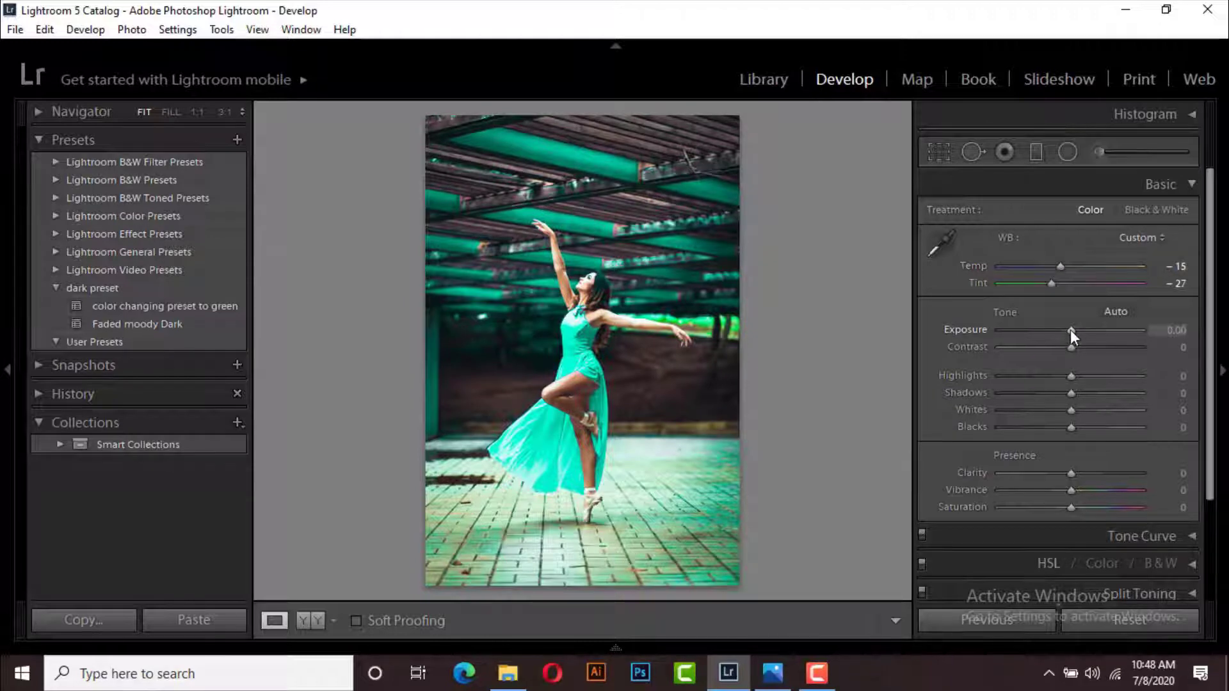
Adjust the basic tone, setting Exposure to -0.22, Contrast to +34, Shadows to +31 and Blacks to +3.
left_click_drag(1070, 329, 1066, 329)
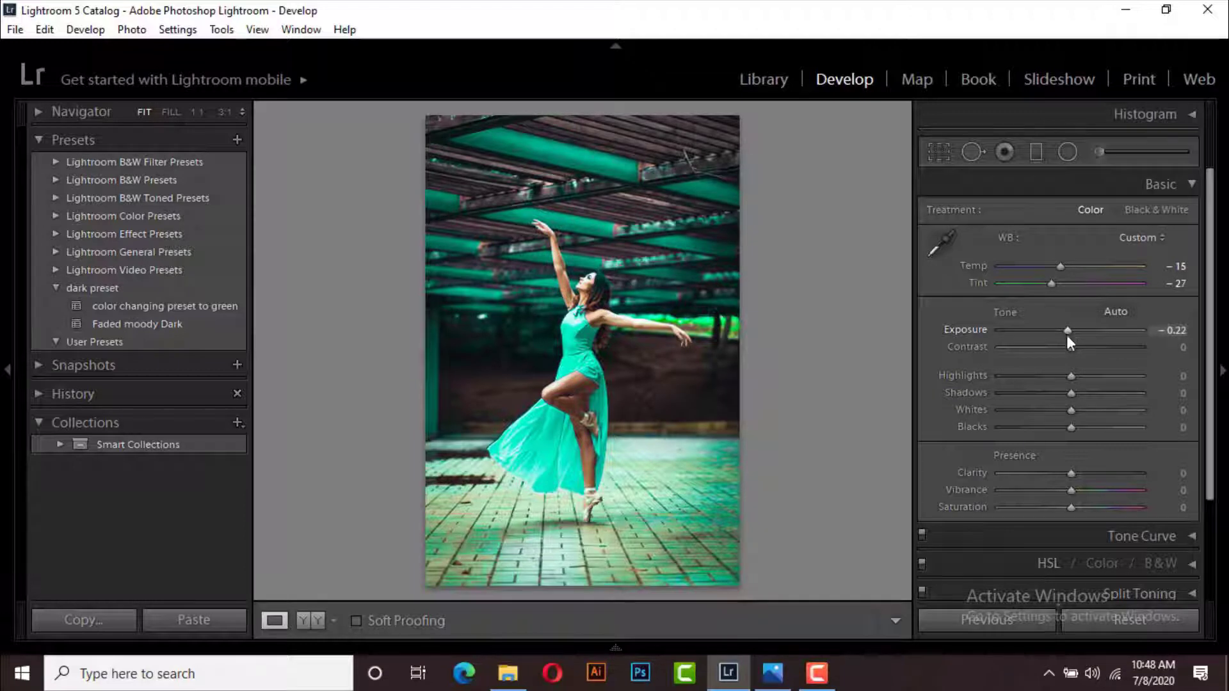
left_click_drag(1072, 350, 1088, 354)
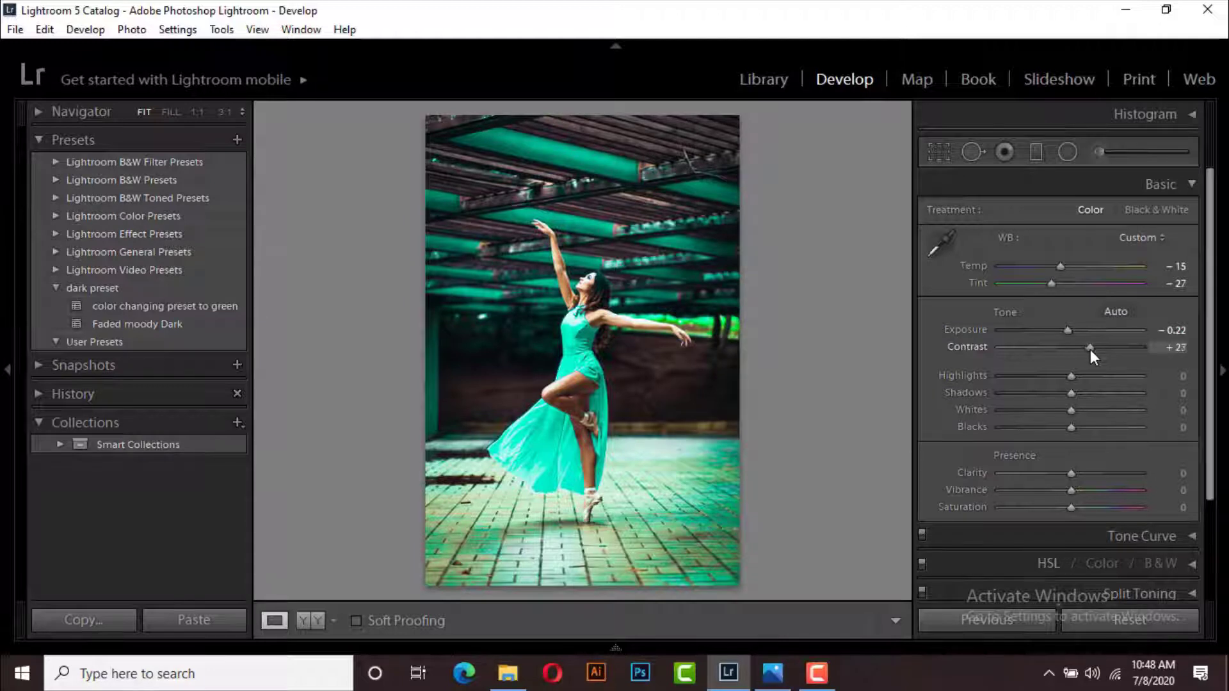
left_click_drag(1089, 350, 1095, 350)
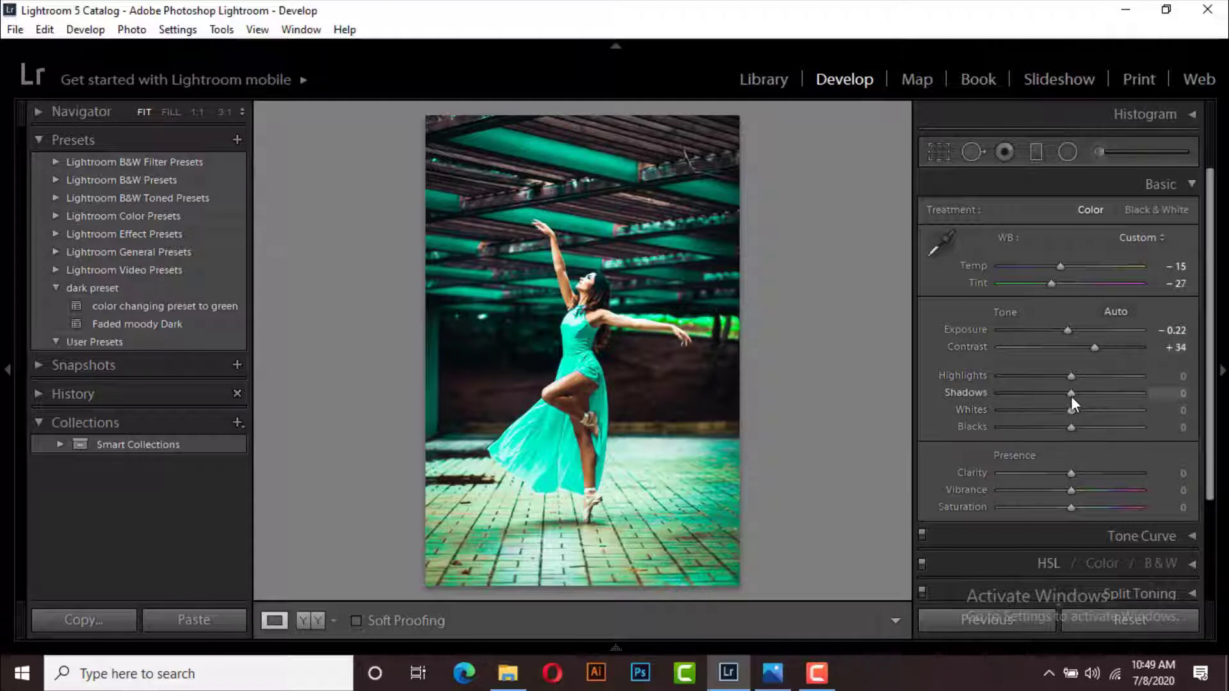
left_click_drag(1070, 395, 1092, 395)
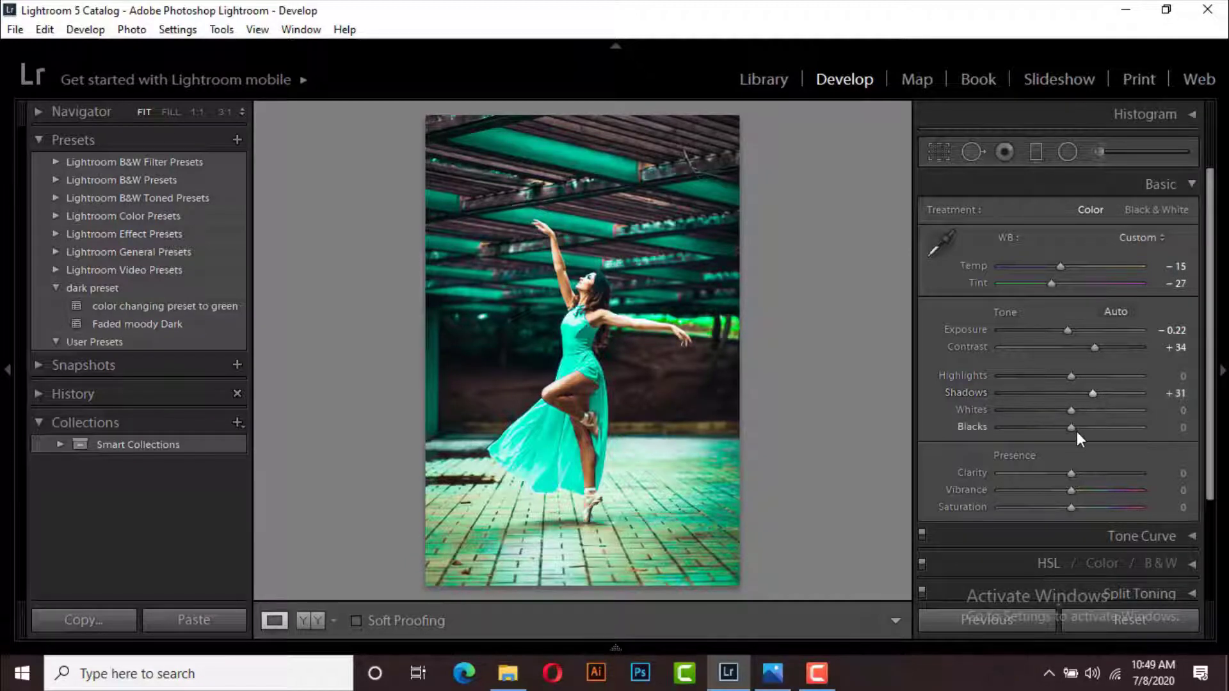
left_click_drag(1070, 427, 1073, 427)
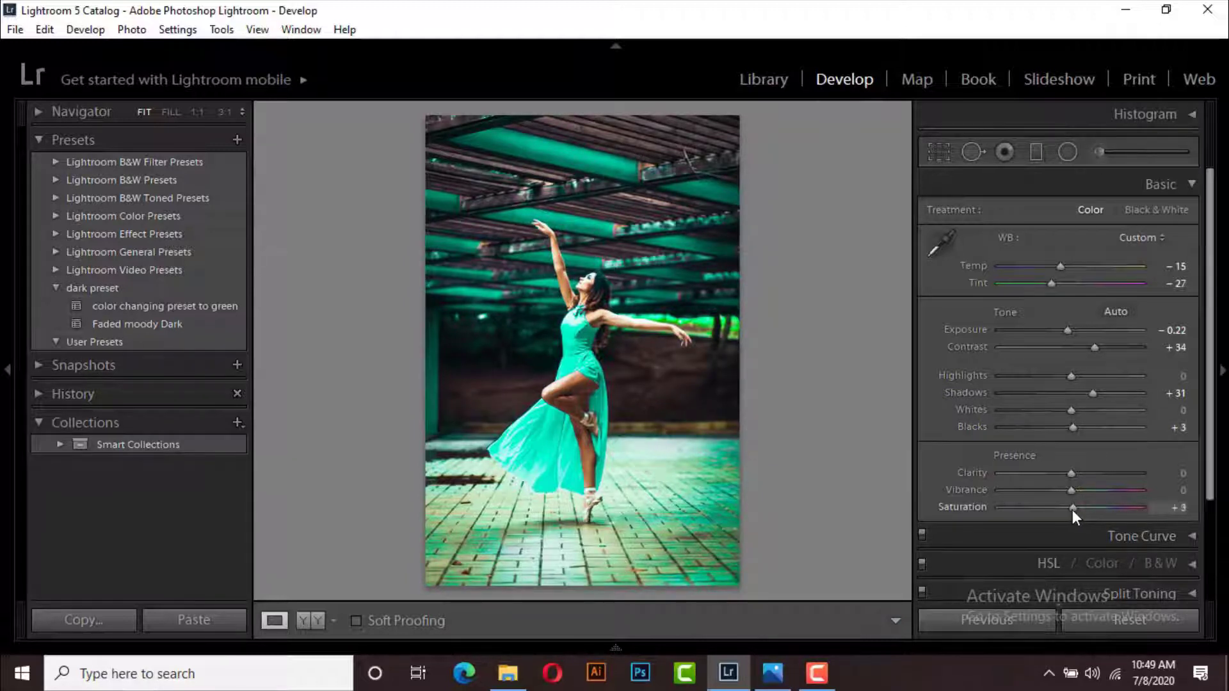
Set the photo's overall Saturation to +11 and raise its Clarity very slightly.
left_click_drag(1073, 509, 1077, 509)
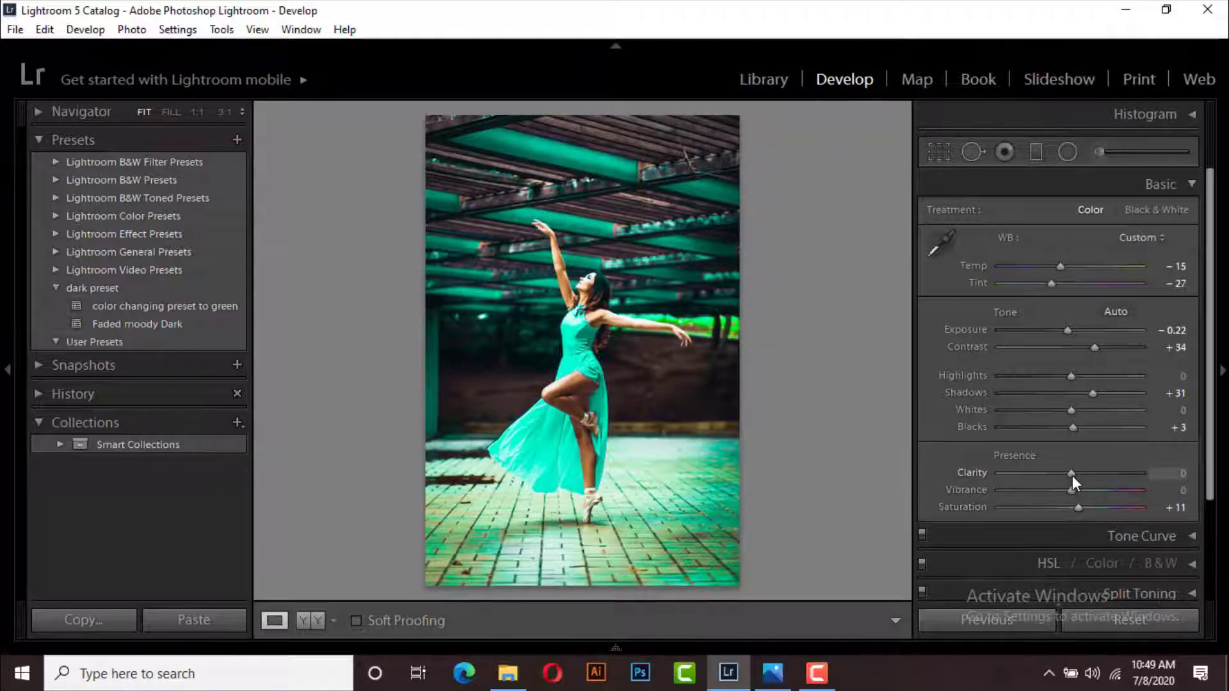
left_click_drag(1072, 474, 1073, 474)
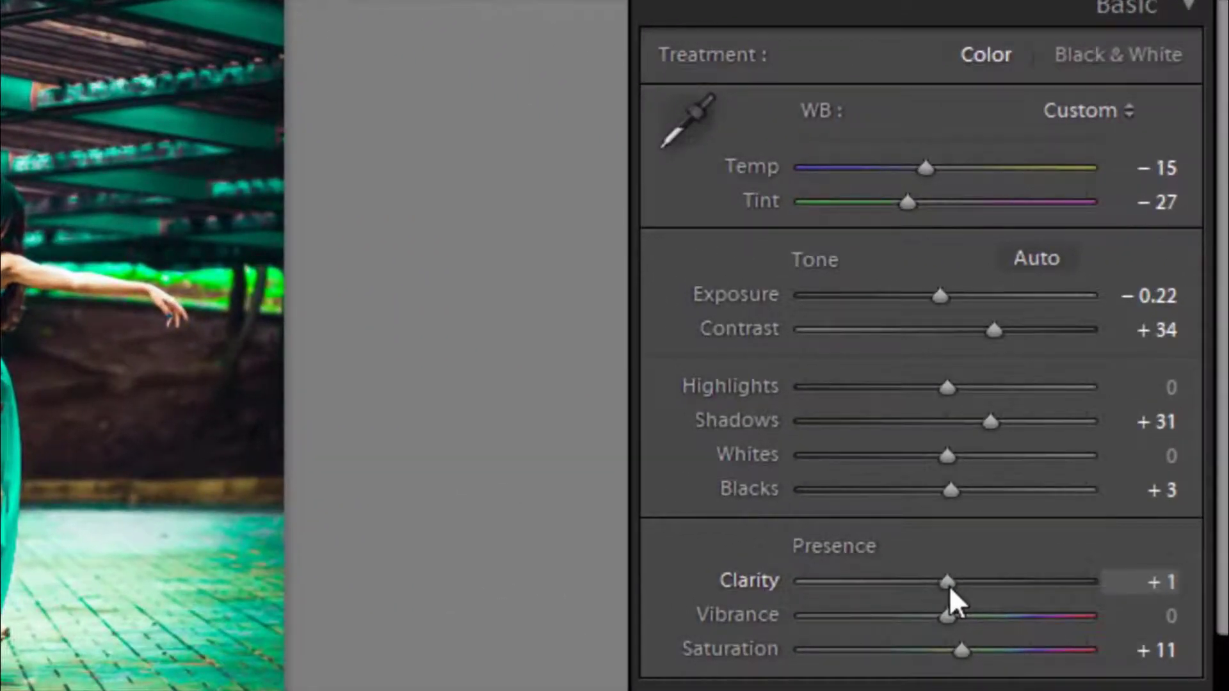
left_click_drag(950, 588, 951, 587)
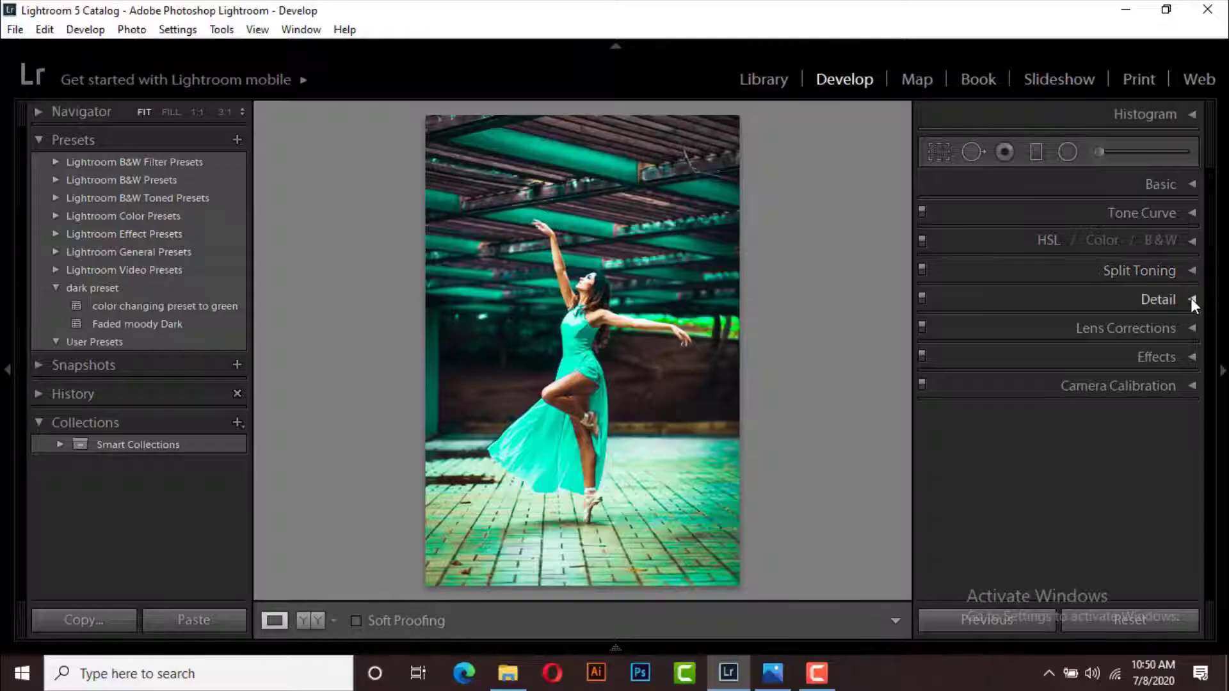
left_click(1191, 298)
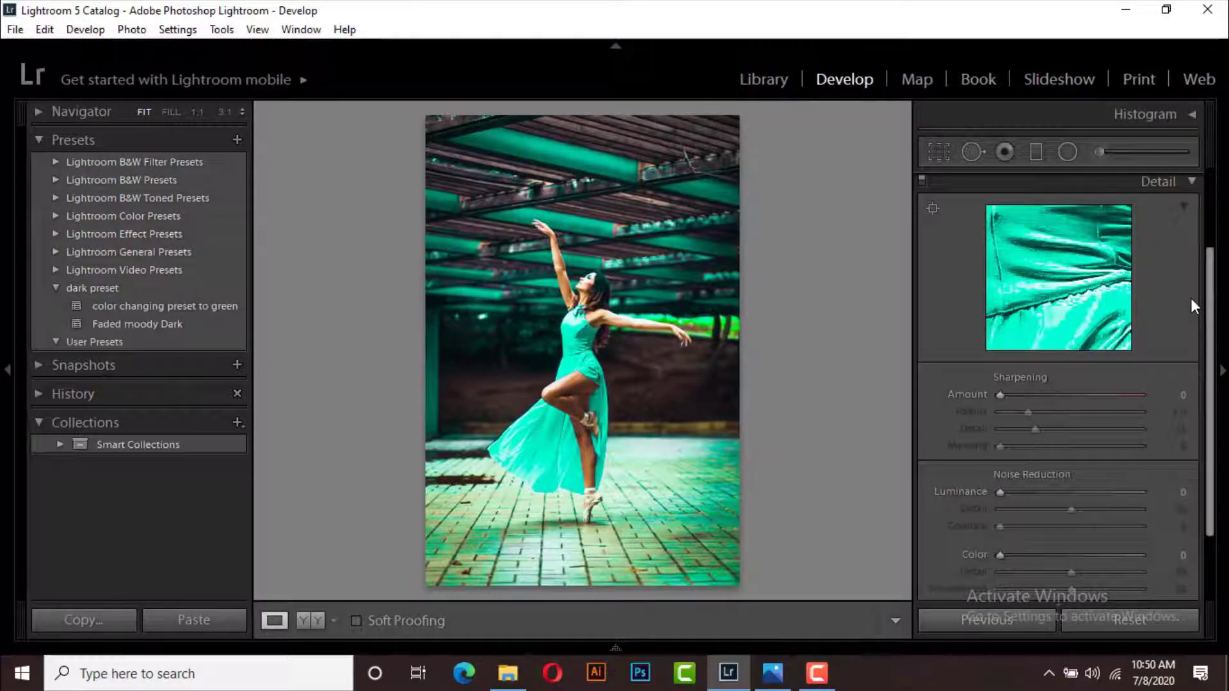
left_click(1192, 179)
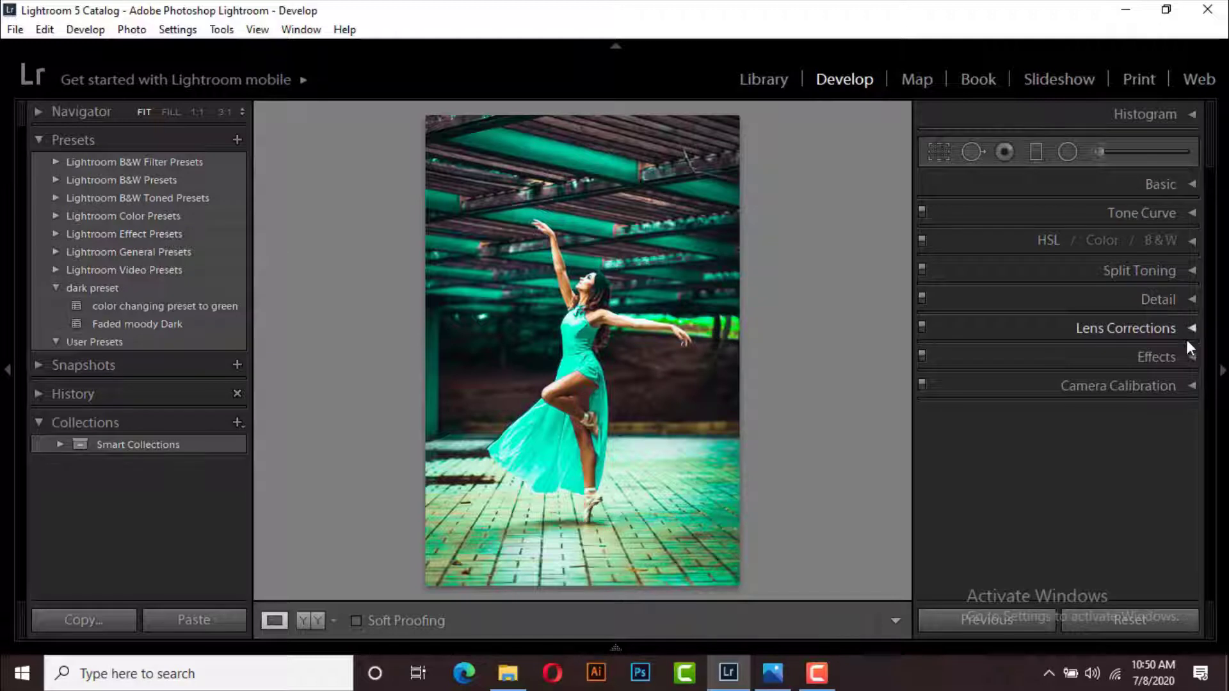
Add a post-crop vignette with Amount +16, Midpoint 47 and Feather 100.
left_click(1190, 360)
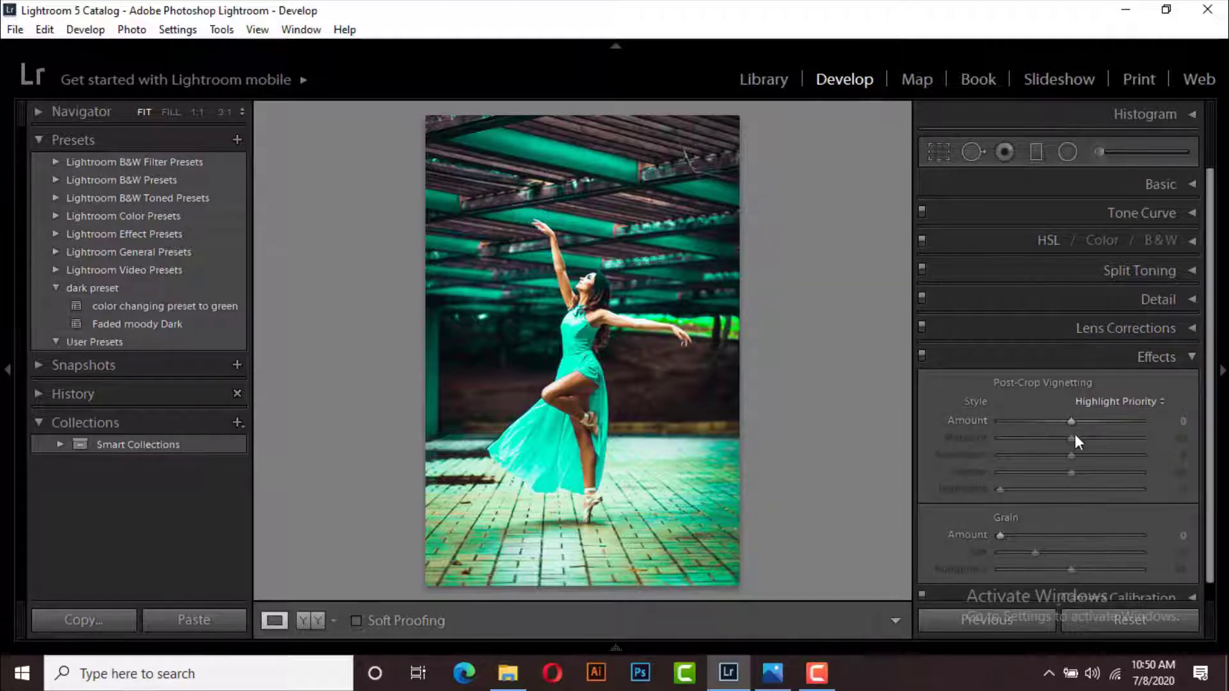
left_click_drag(1073, 421, 1084, 421)
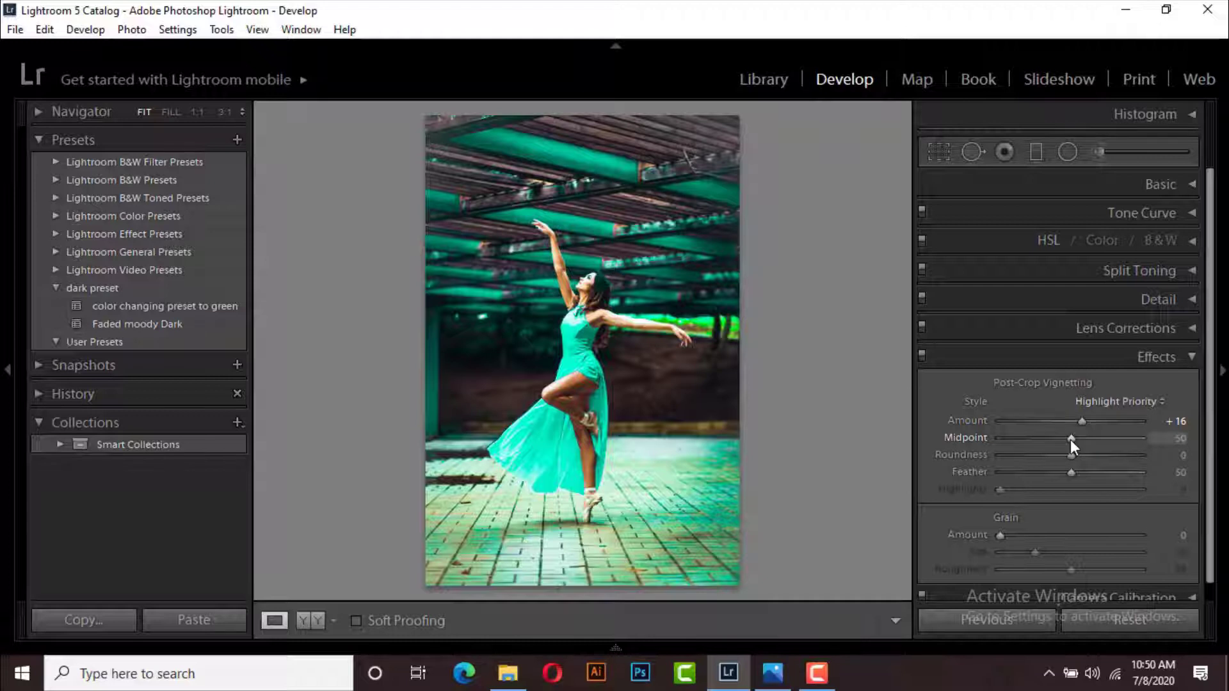
left_click_drag(1070, 438, 1066, 439)
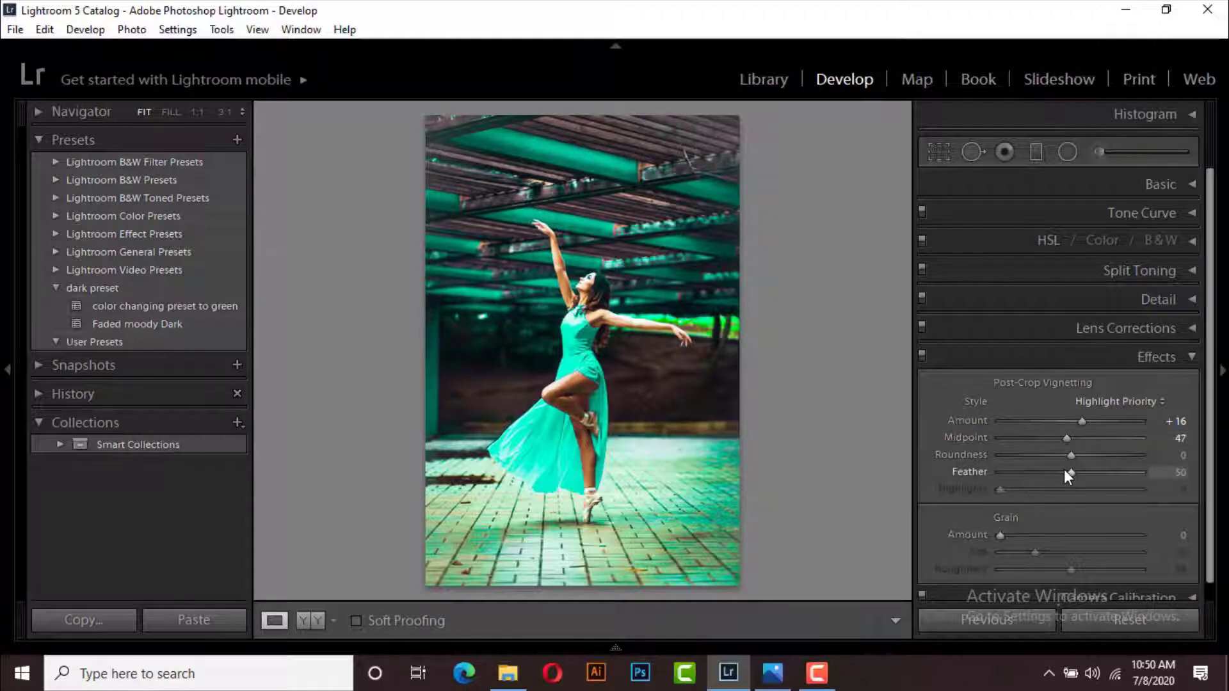
left_click_drag(1072, 474, 1141, 472)
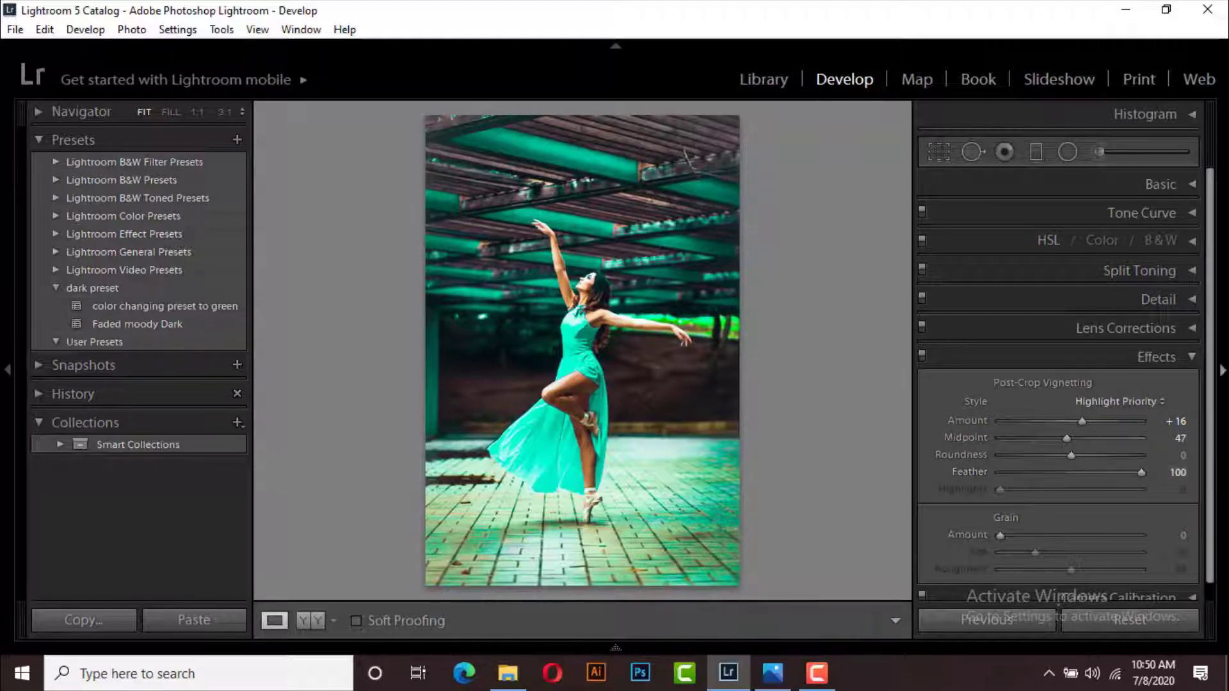
left_click(1192, 353)
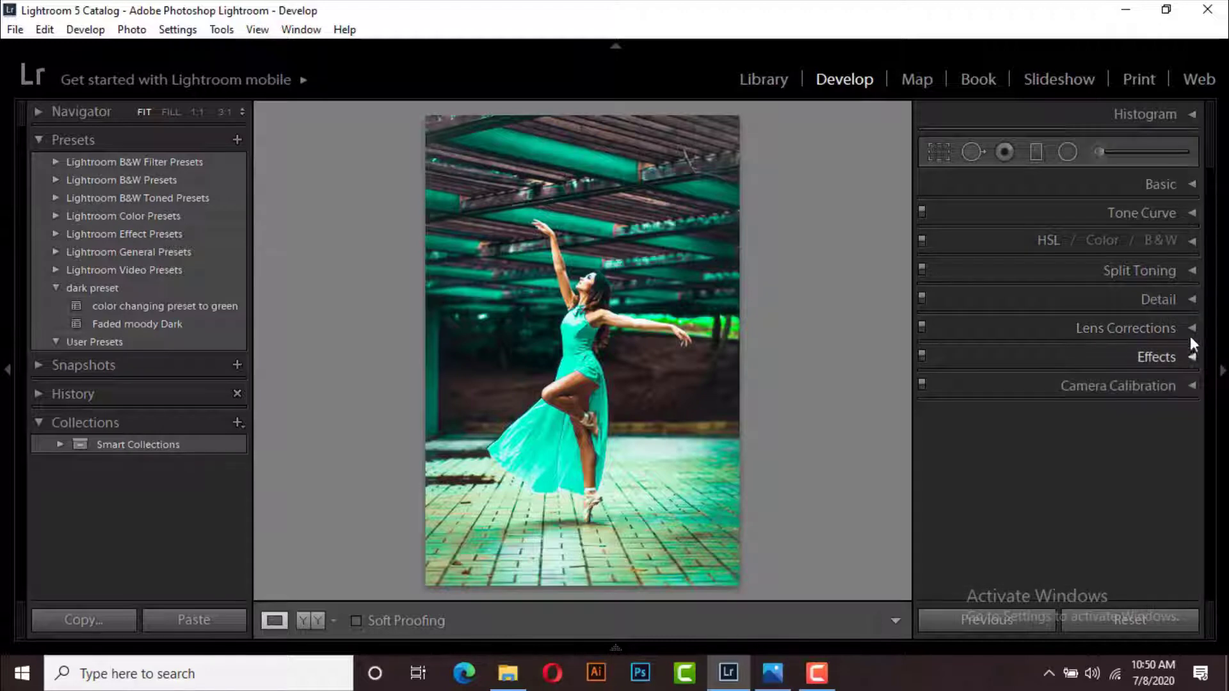
Sharpen the photo with an Amount of 13, using the dancer's face as the detail preview area.
left_click(1191, 300)
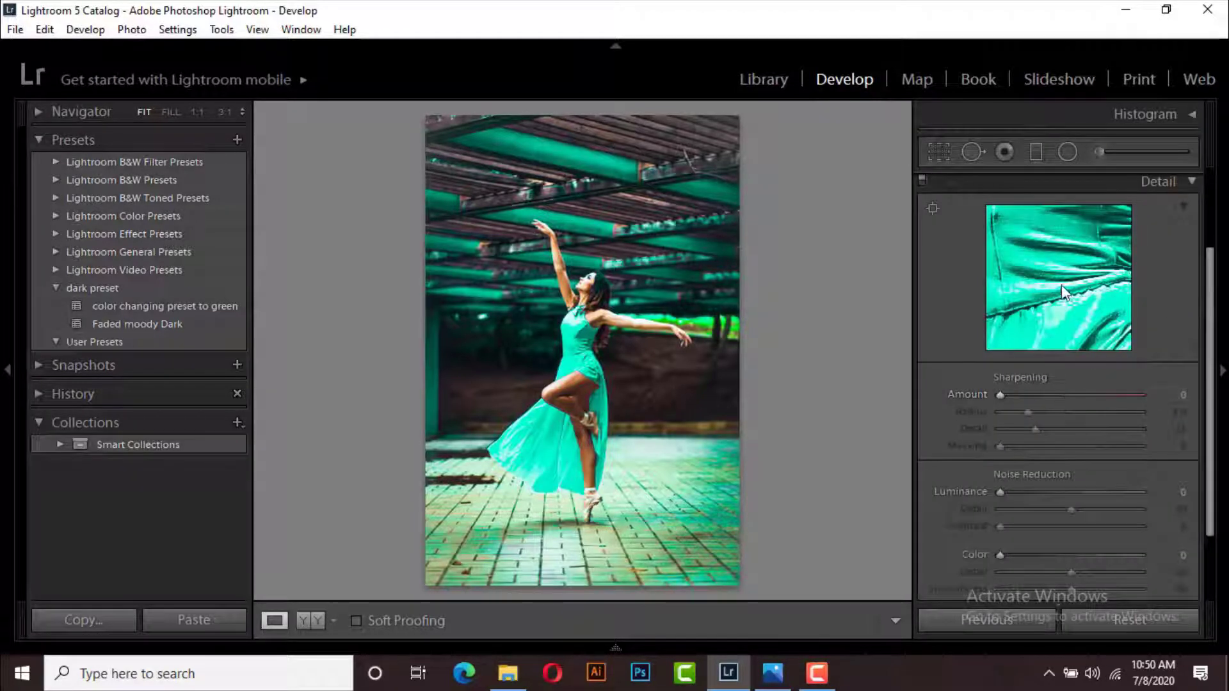
left_click(1046, 264)
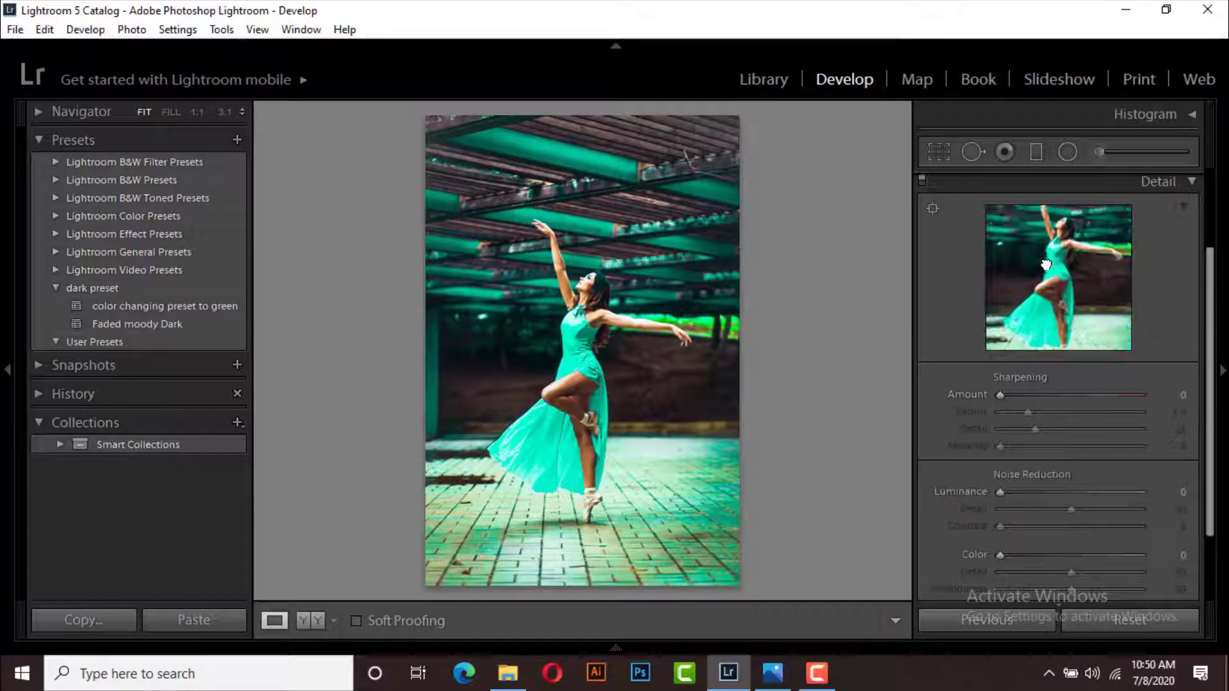
left_click(1061, 232)
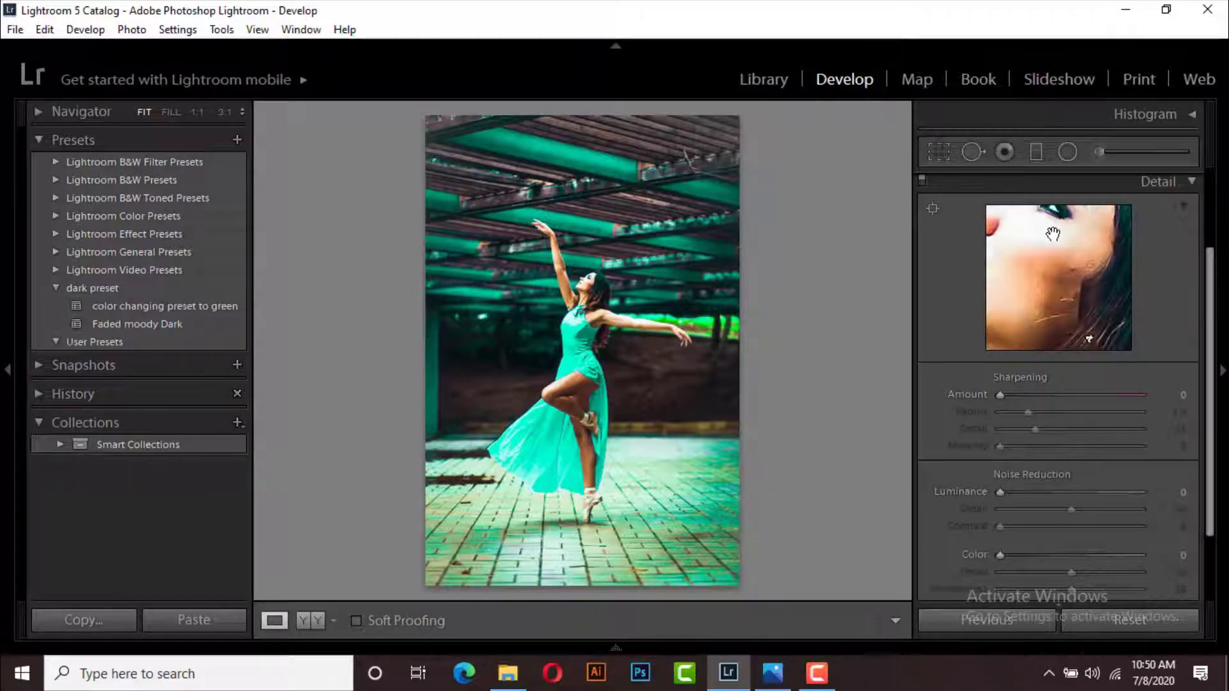
left_click_drag(1053, 235, 1096, 260)
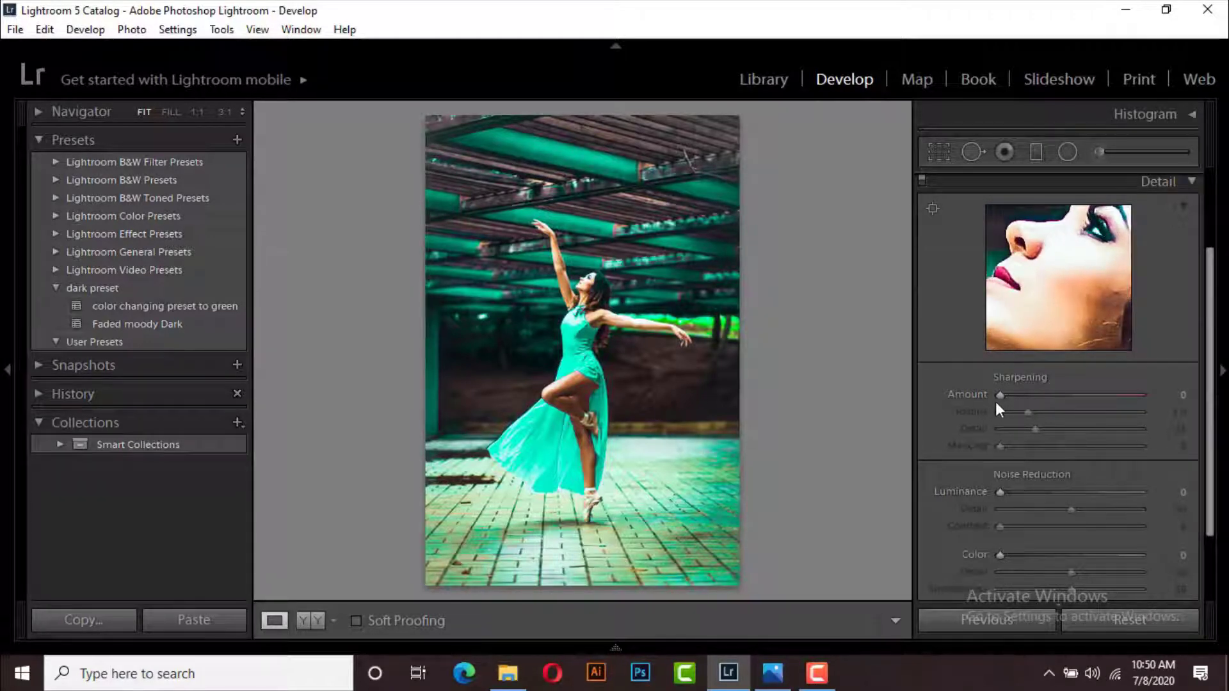
left_click_drag(999, 394, 1012, 397)
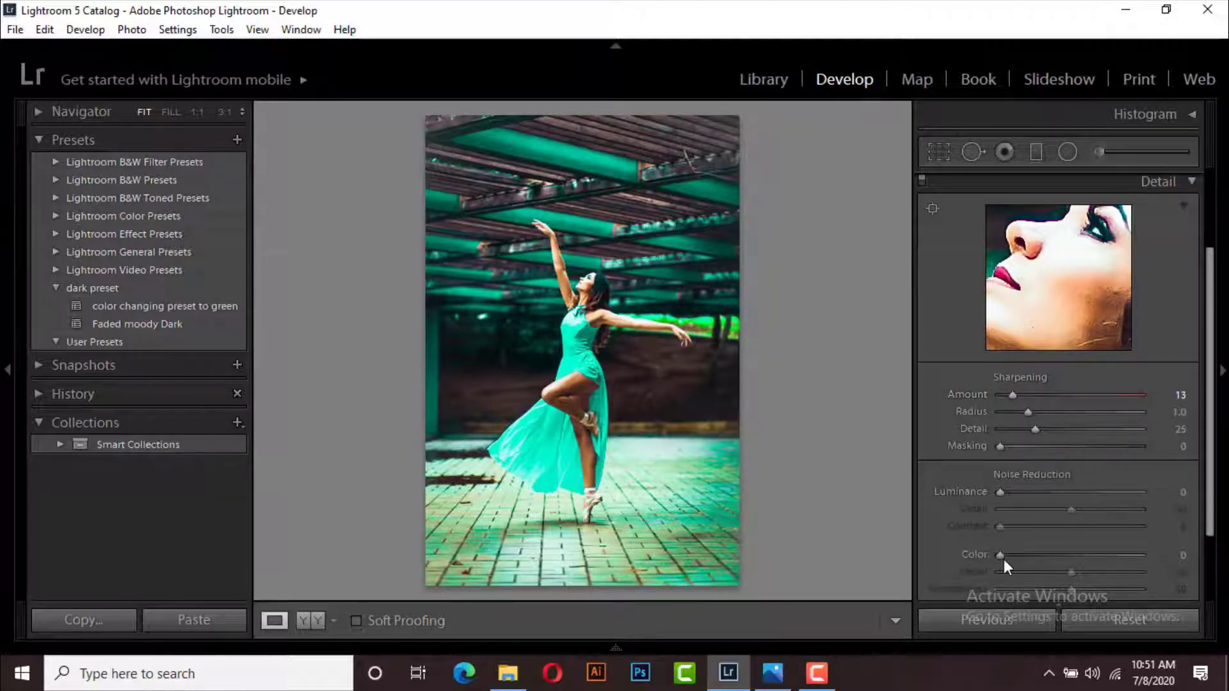
left_click(1191, 181)
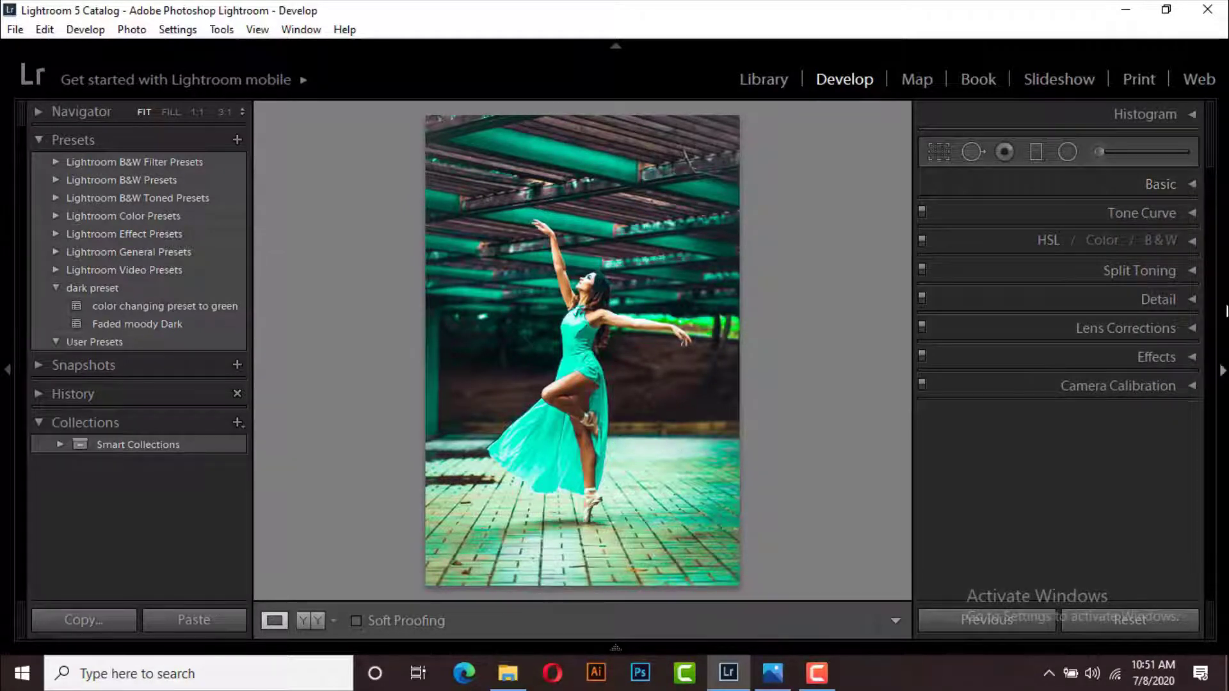
Split-tone the highlights toward blue, setting their Hue to 210 and Saturation to 33.
left_click(1192, 275)
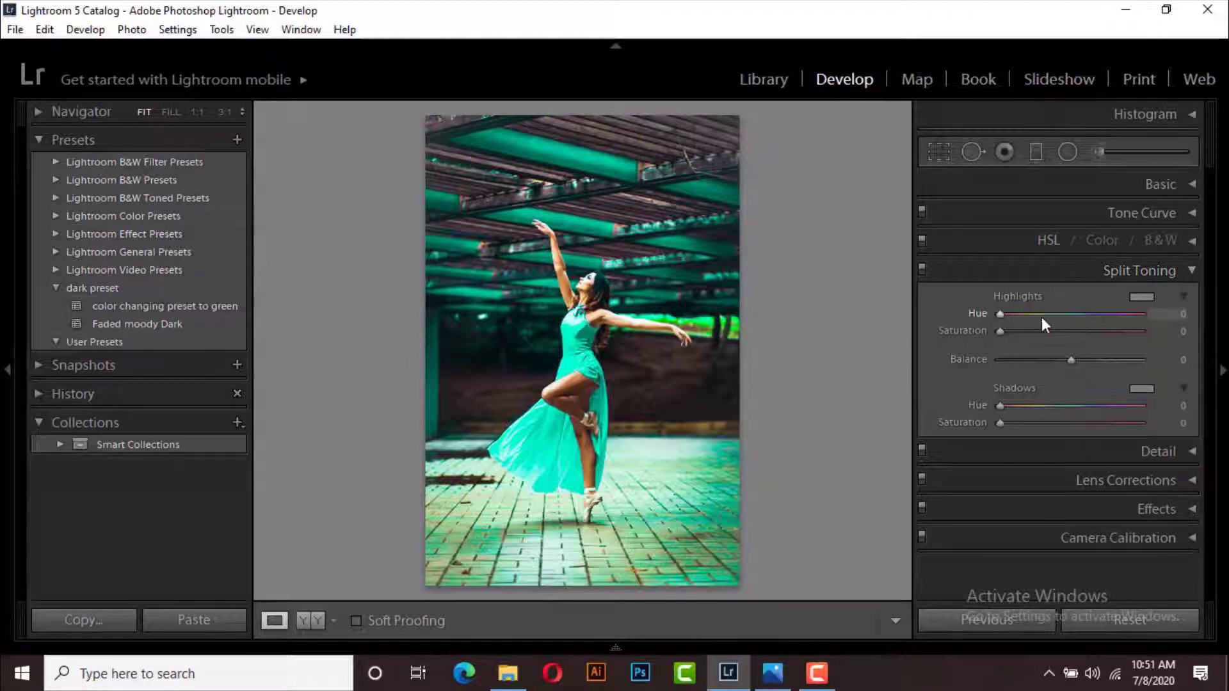
left_click(1139, 298)
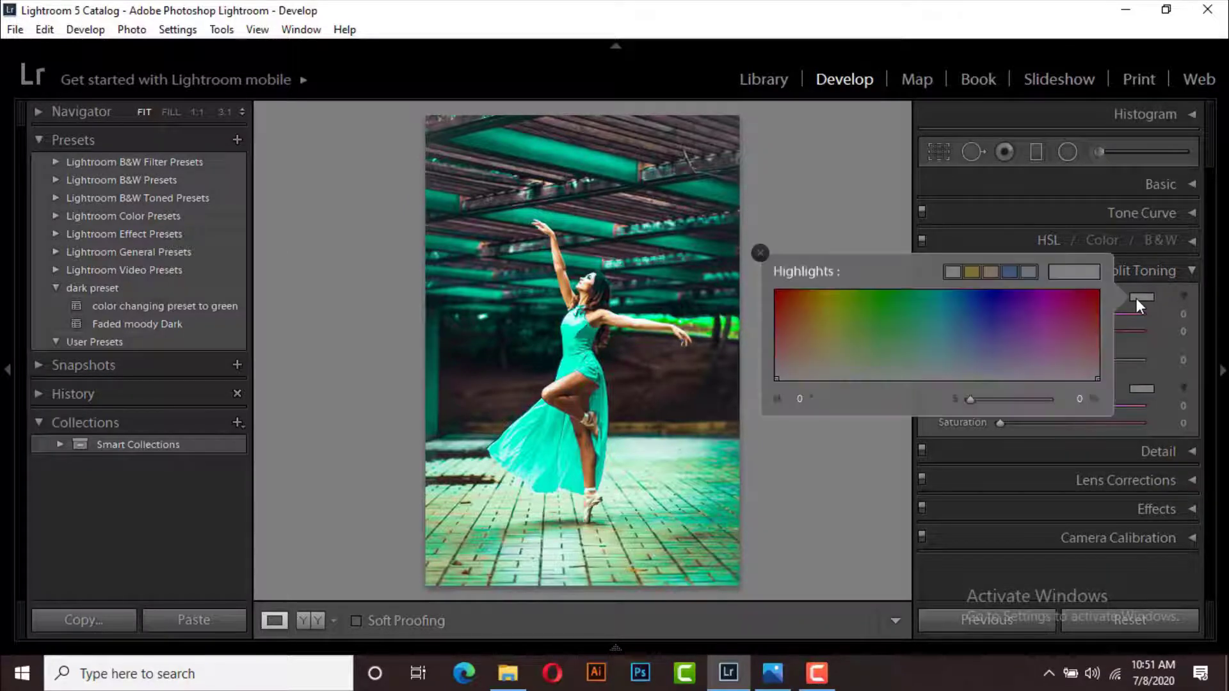
left_click(852, 352)
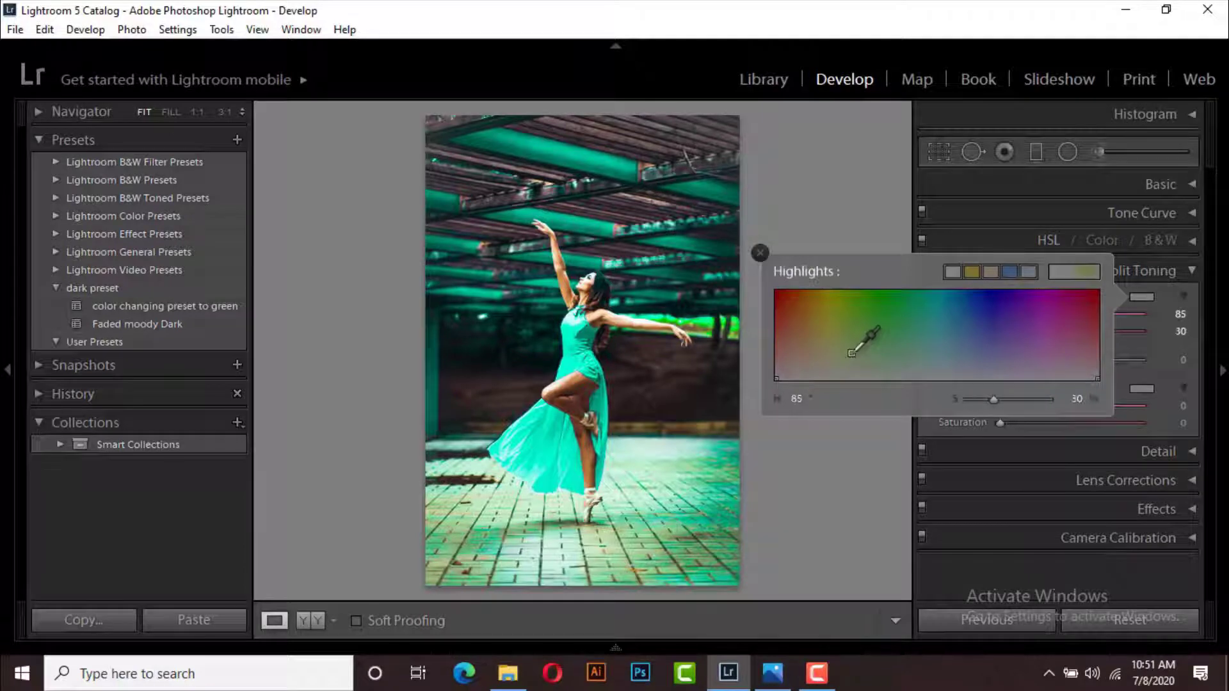
mouse_move(851, 353)
left_mouse_down()
mouse_move(980, 339)
mouse_move(963, 343)
left_mouse_up()
left_click(977, 339)
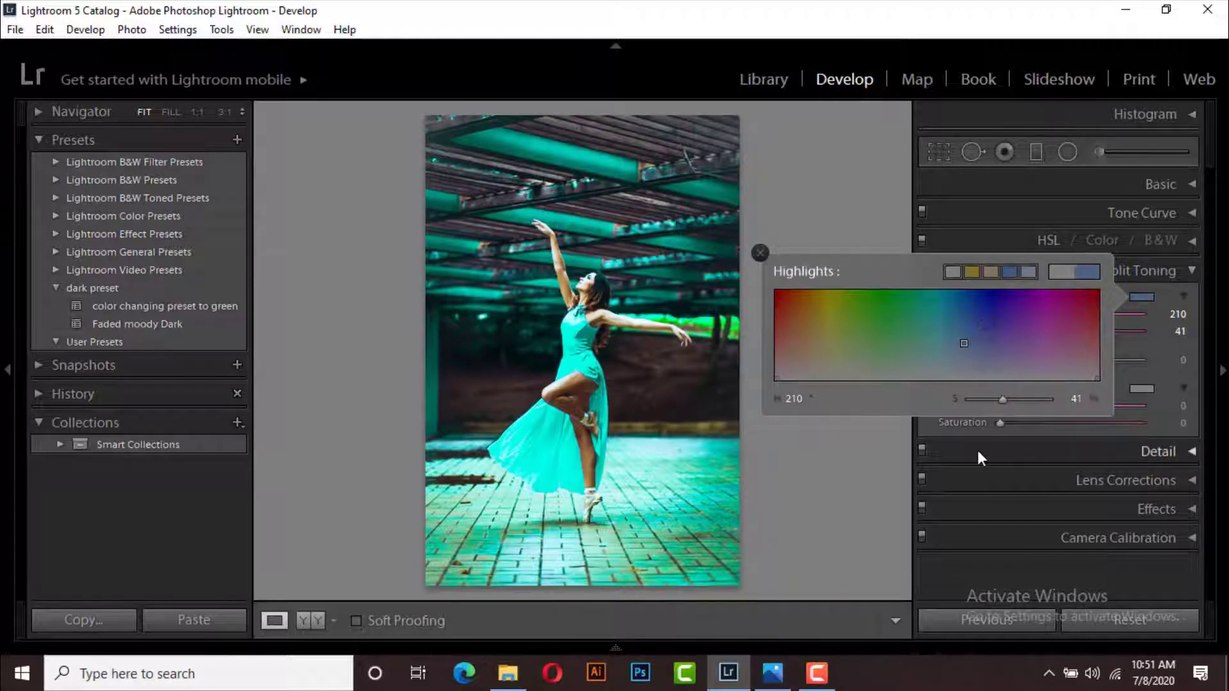
left_click(1154, 305)
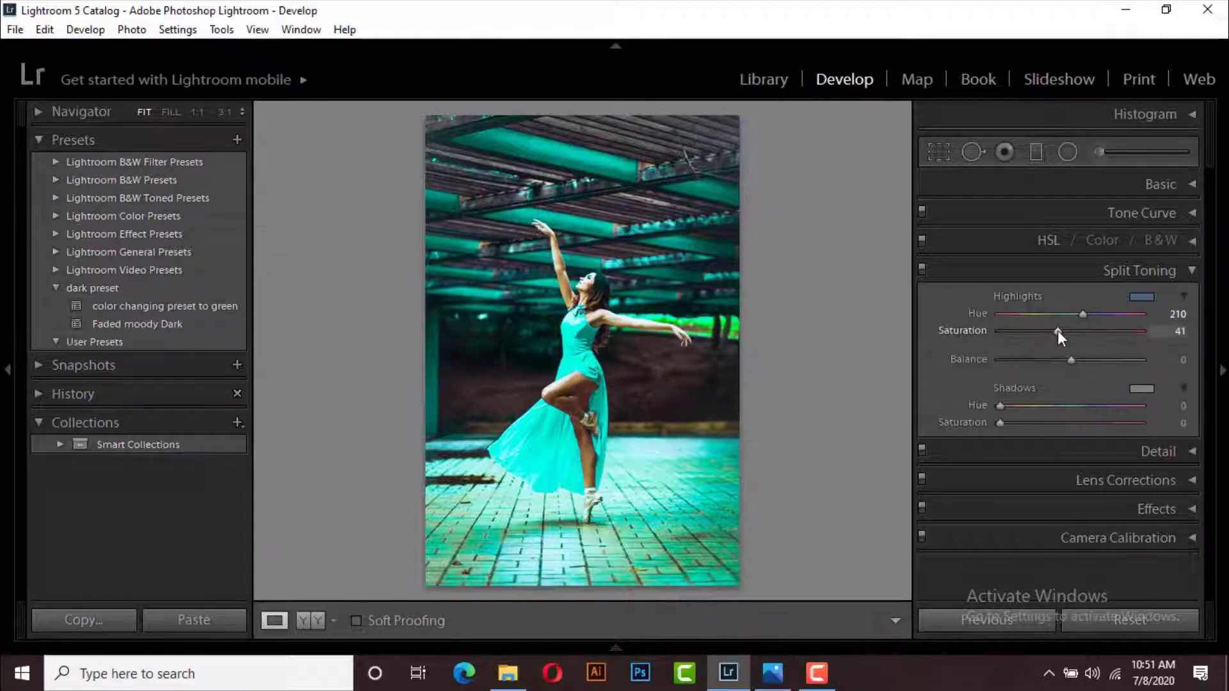
left_click_drag(1057, 331, 1050, 332)
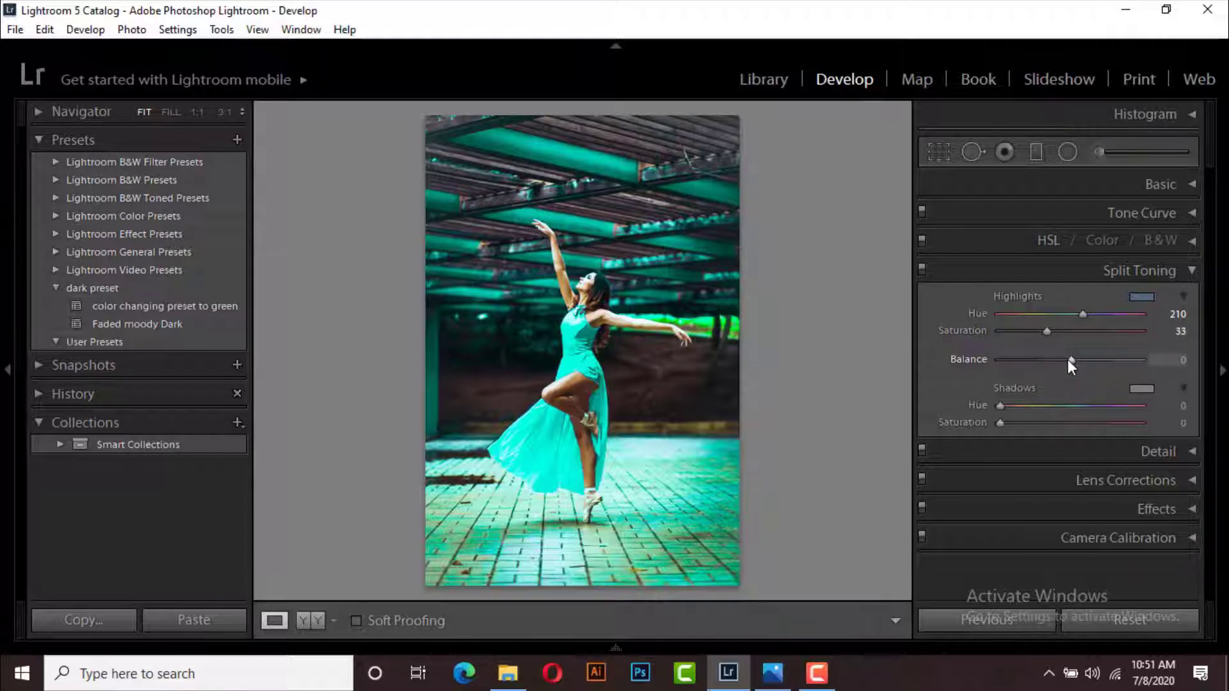
Set the split-toning Balance to -58 and tone the shadows with Hue 37 and Saturation 22.
left_click_drag(1062, 359, 1026, 370)
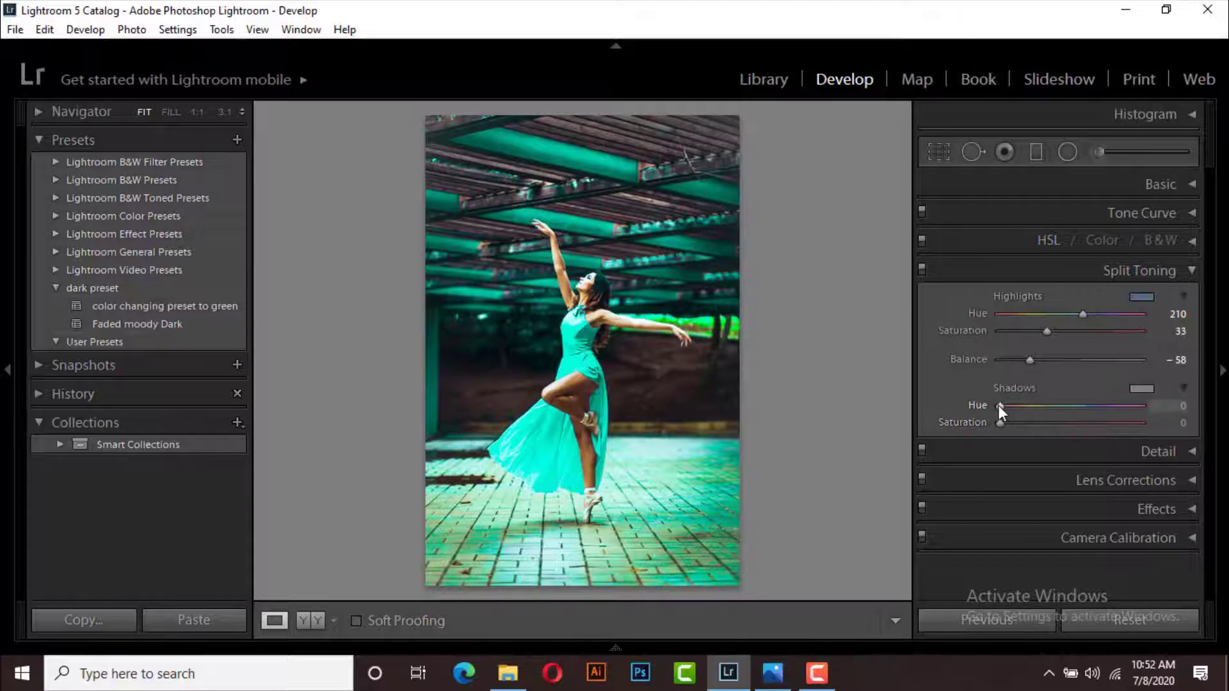
left_click_drag(999, 405, 1013, 406)
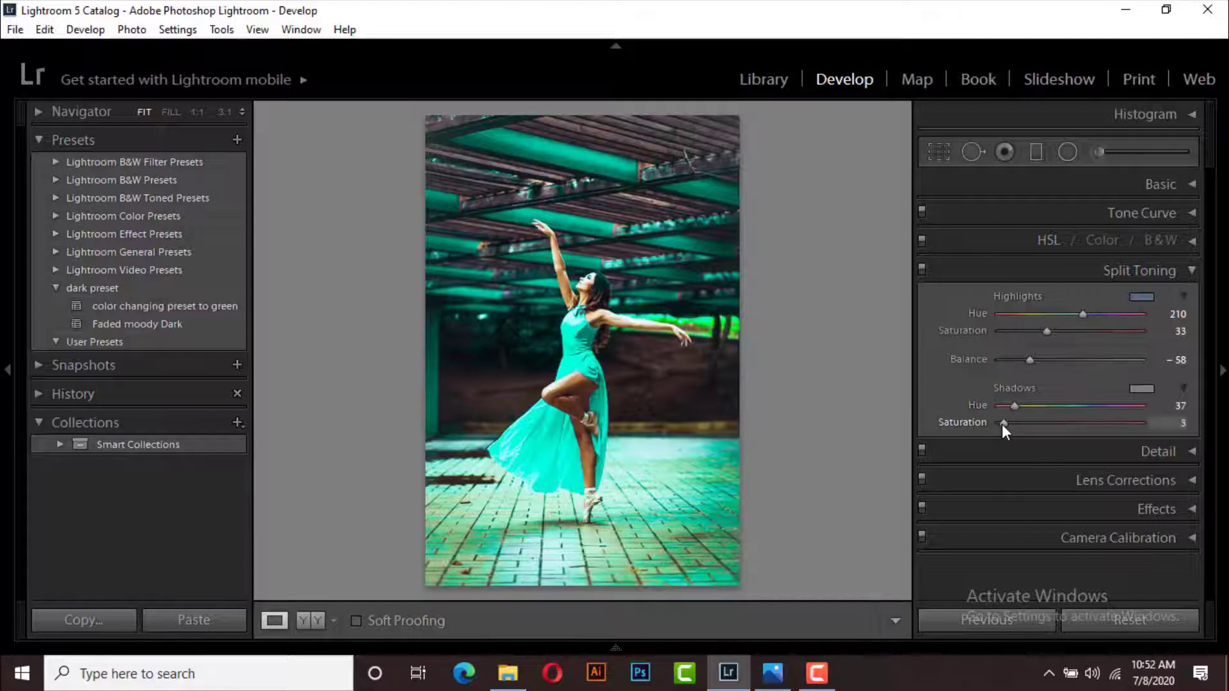
left_click_drag(1002, 424, 1030, 425)
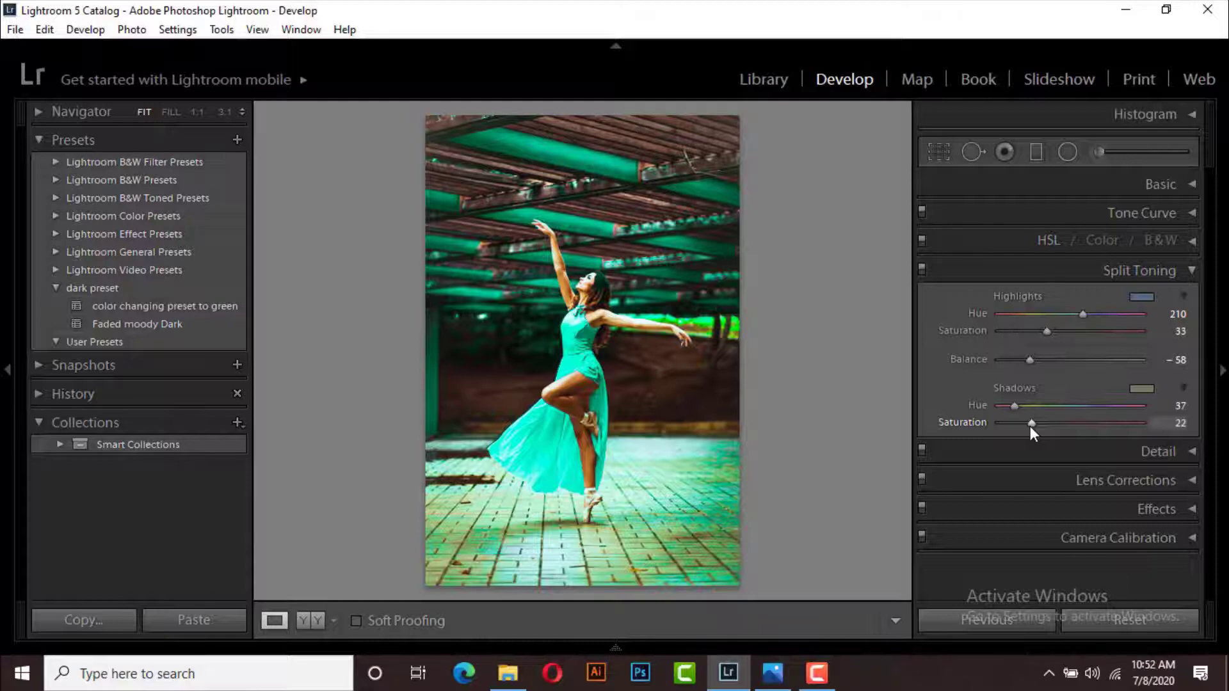
left_click(1192, 270)
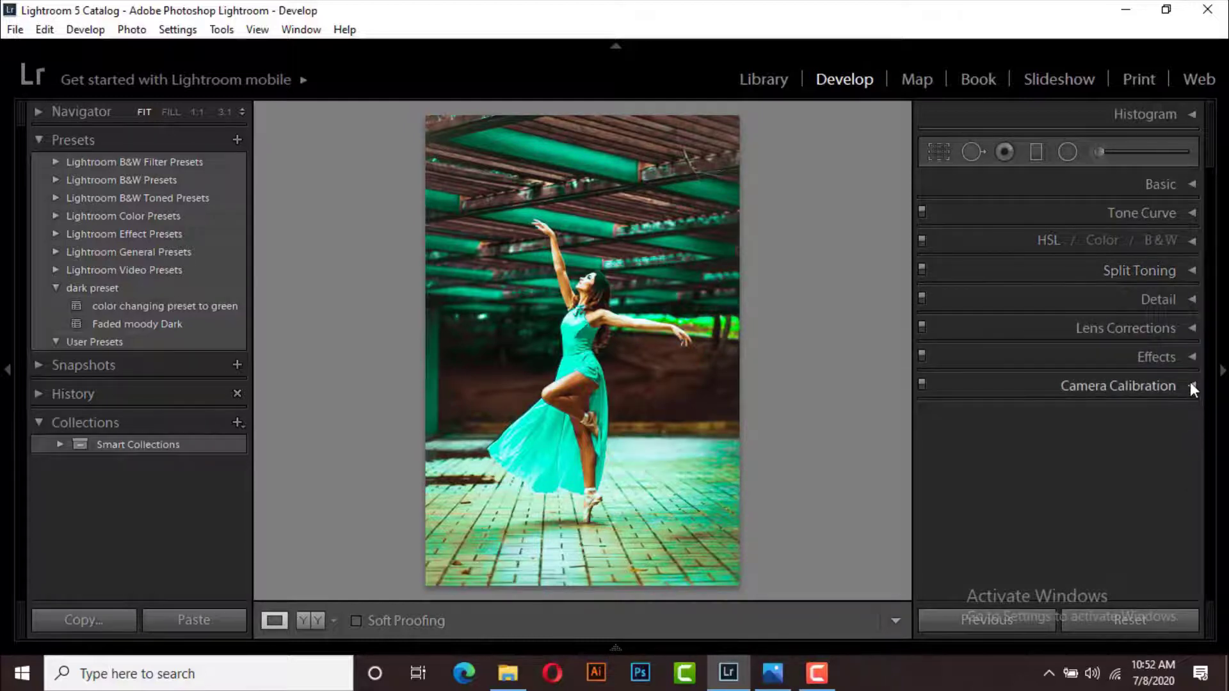
Calibrate the camera colors, setting Green Primary to Hue +20 and Saturation +7, and Blue Primary to Hue +30 and Saturation -27.
left_click(1191, 387)
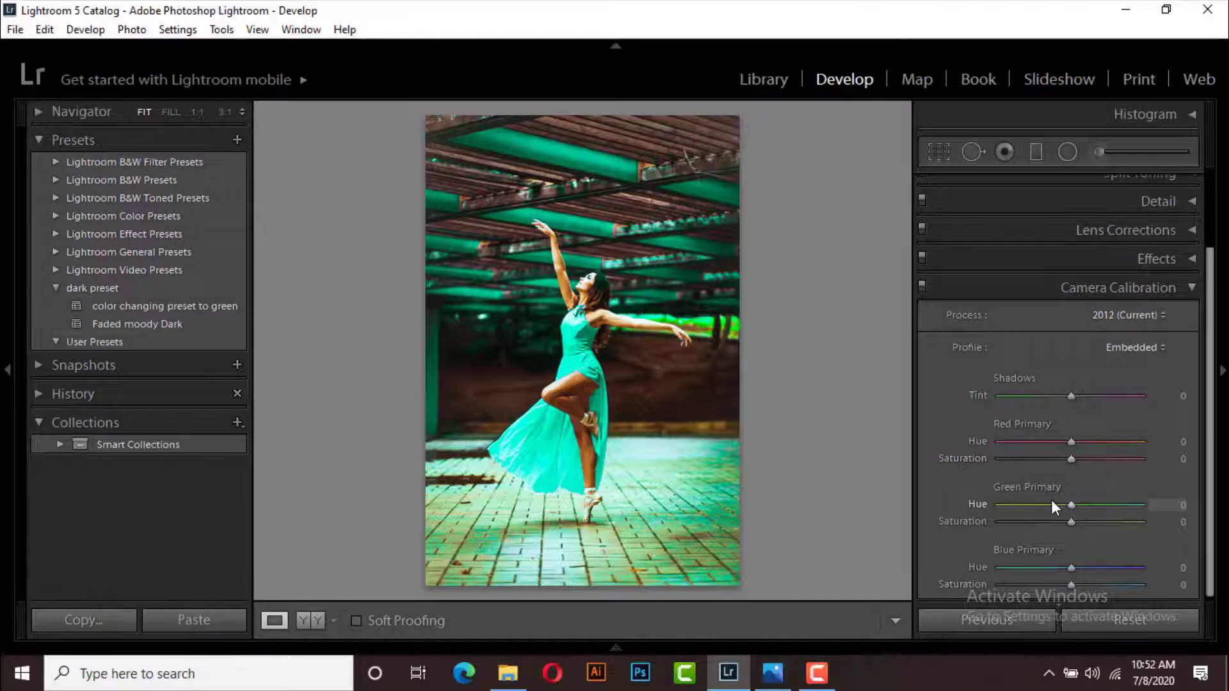
mouse_move(1069, 505)
left_mouse_down()
mouse_move(1083, 506)
mouse_move(1078, 521)
left_mouse_up()
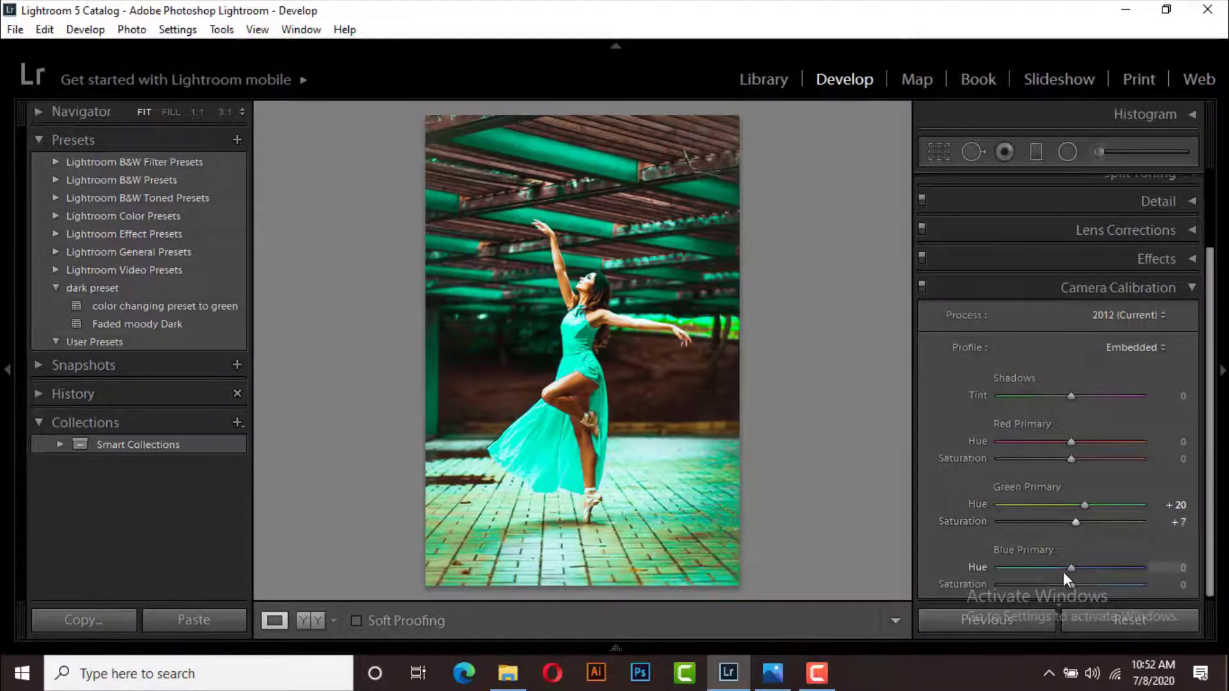
left_click_drag(1072, 567, 1092, 567)
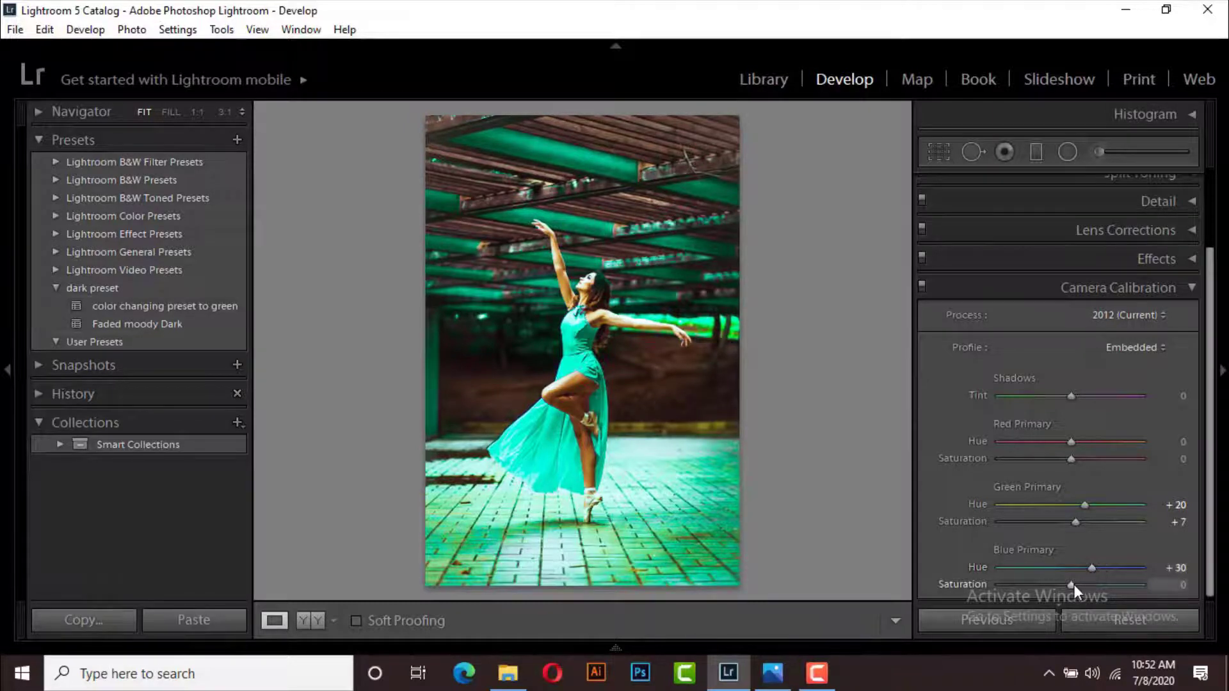
mouse_move(1073, 585)
left_mouse_down()
mouse_move(1031, 588)
mouse_move(1054, 586)
left_mouse_up()
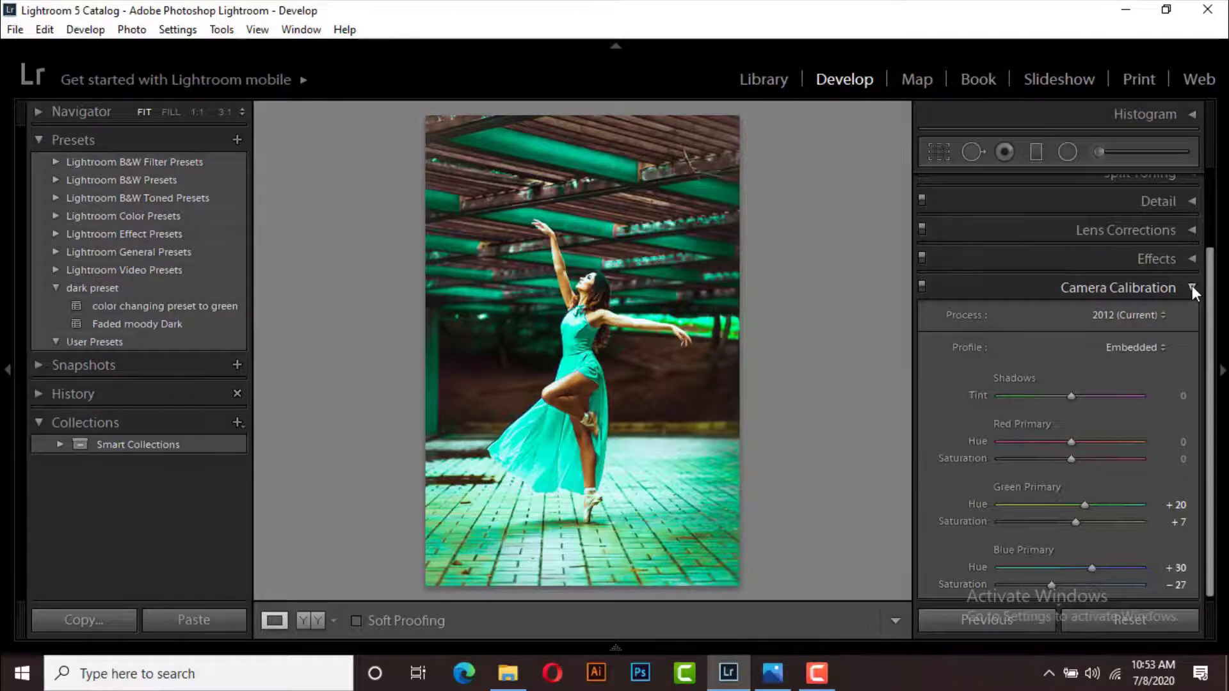
left_click(1191, 286)
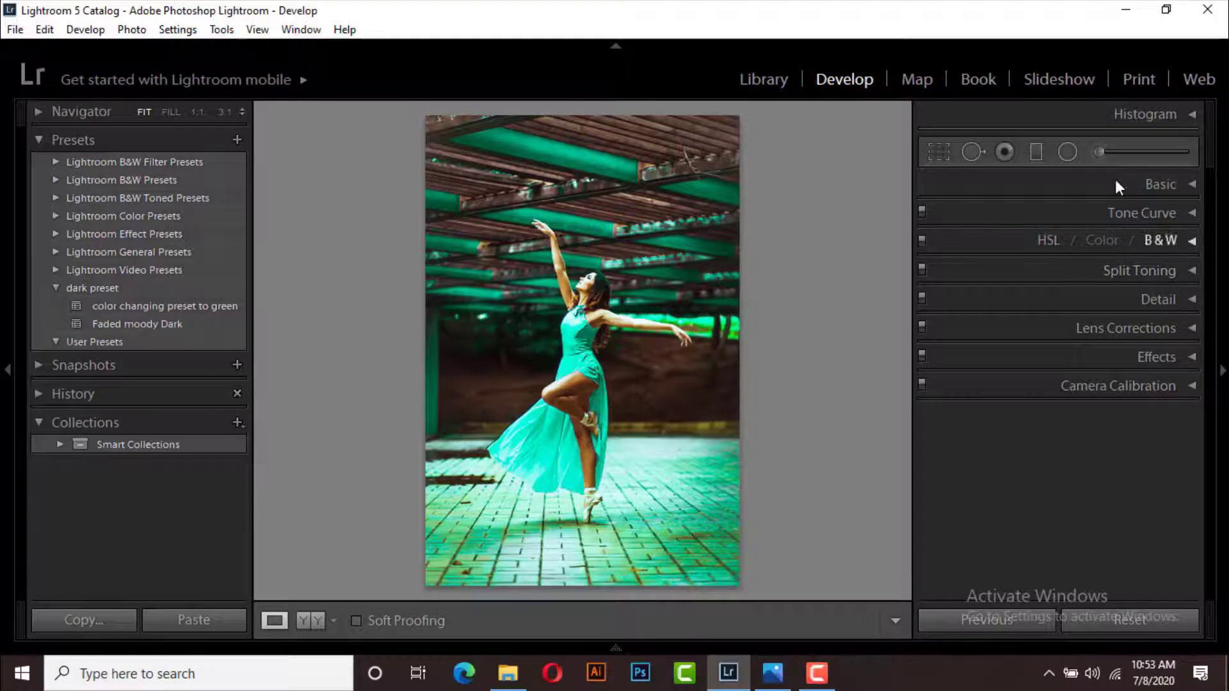
Brighten and warm the dancer's legs with the Adjustment Brush at size 8.0, using Temp 10, Tint 32 and Exposure 0.89.
left_click(1101, 154)
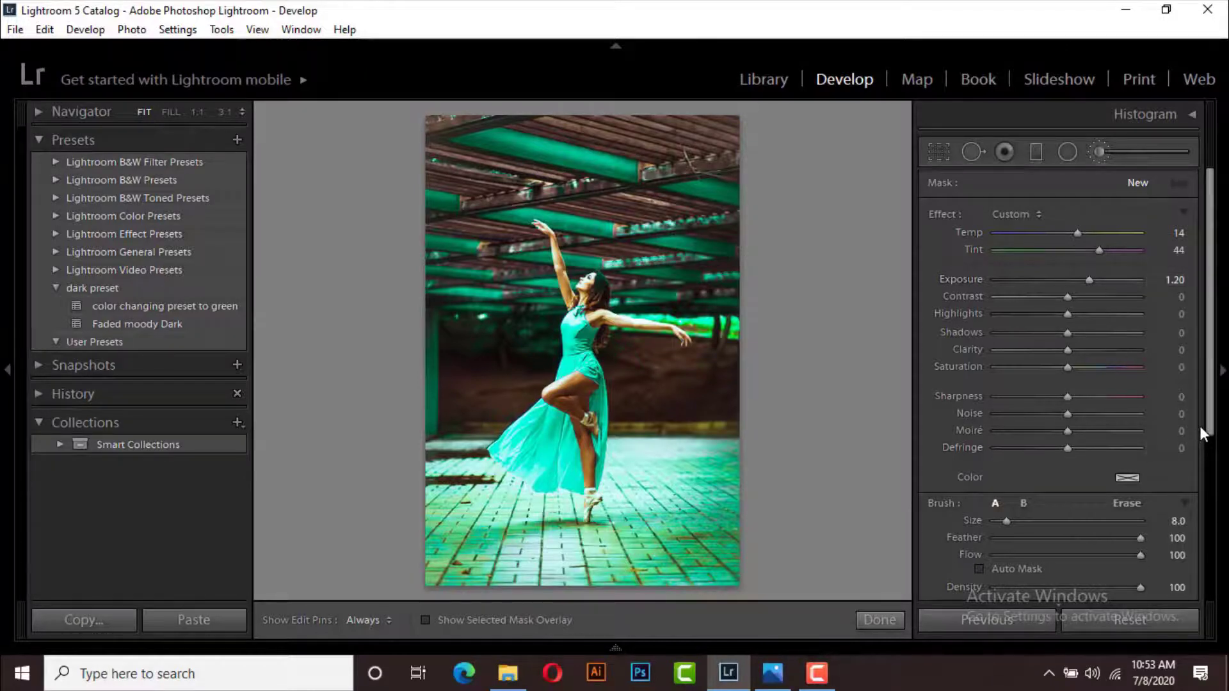
left_click_drag(1209, 425, 1209, 441)
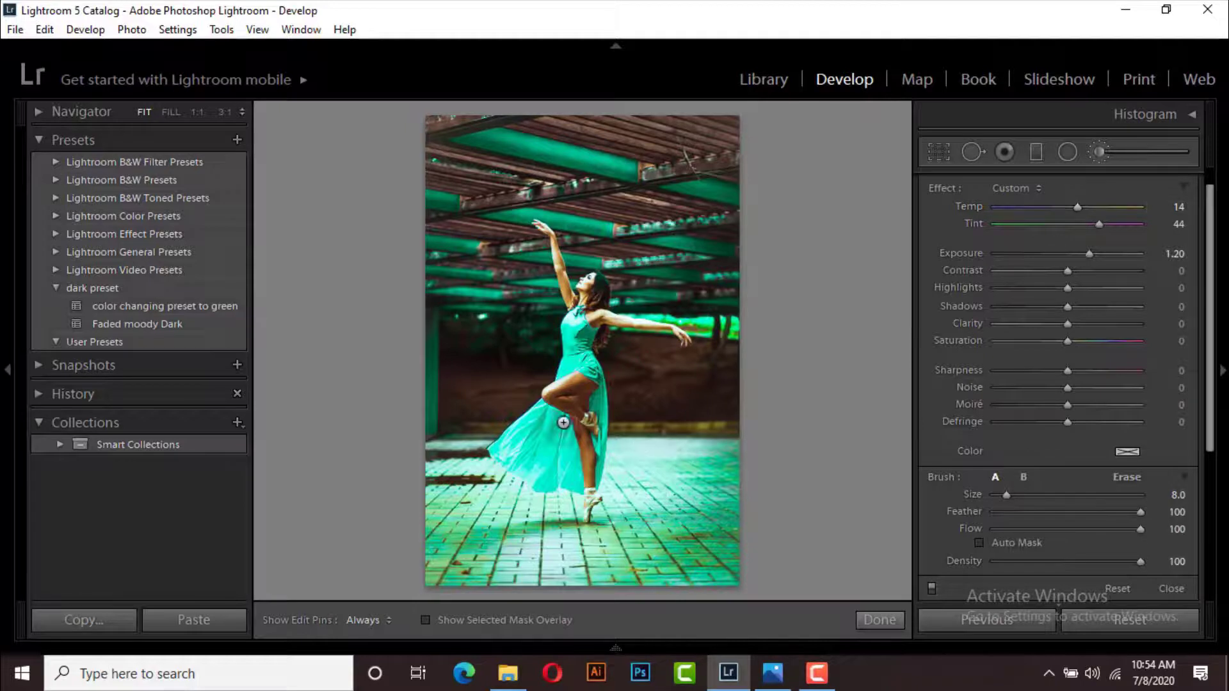
left_click_drag(580, 381, 551, 398)
key("h")
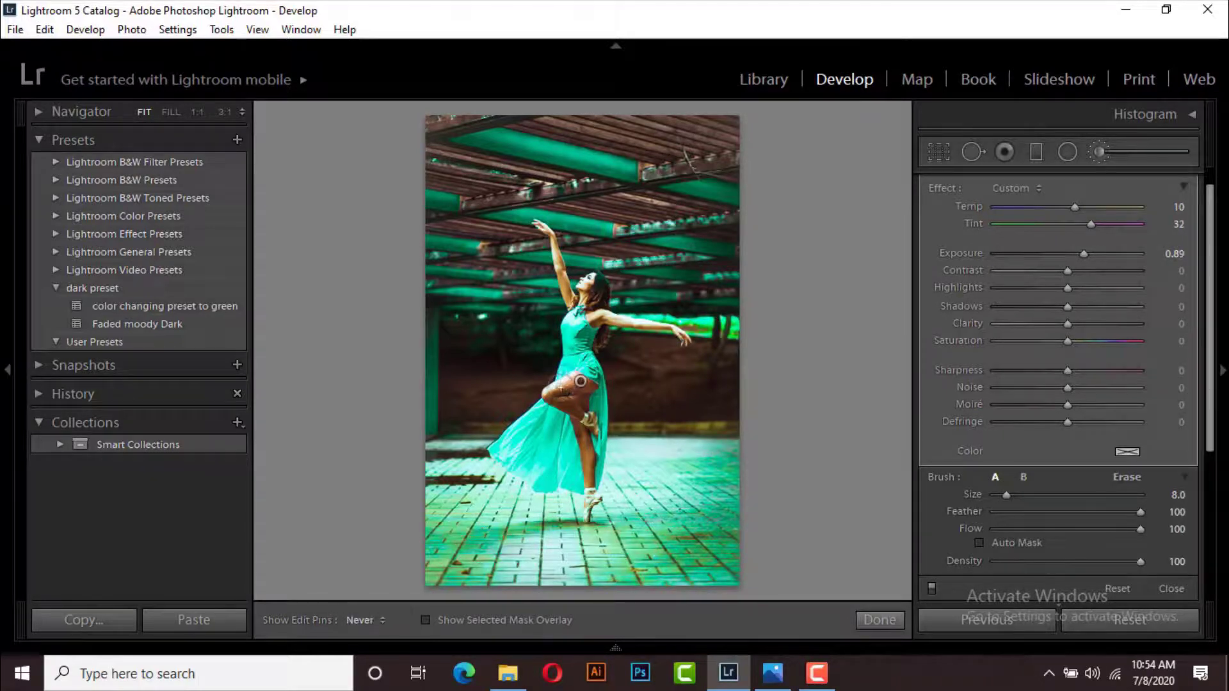
left_click_drag(563, 405, 589, 475)
key("h")
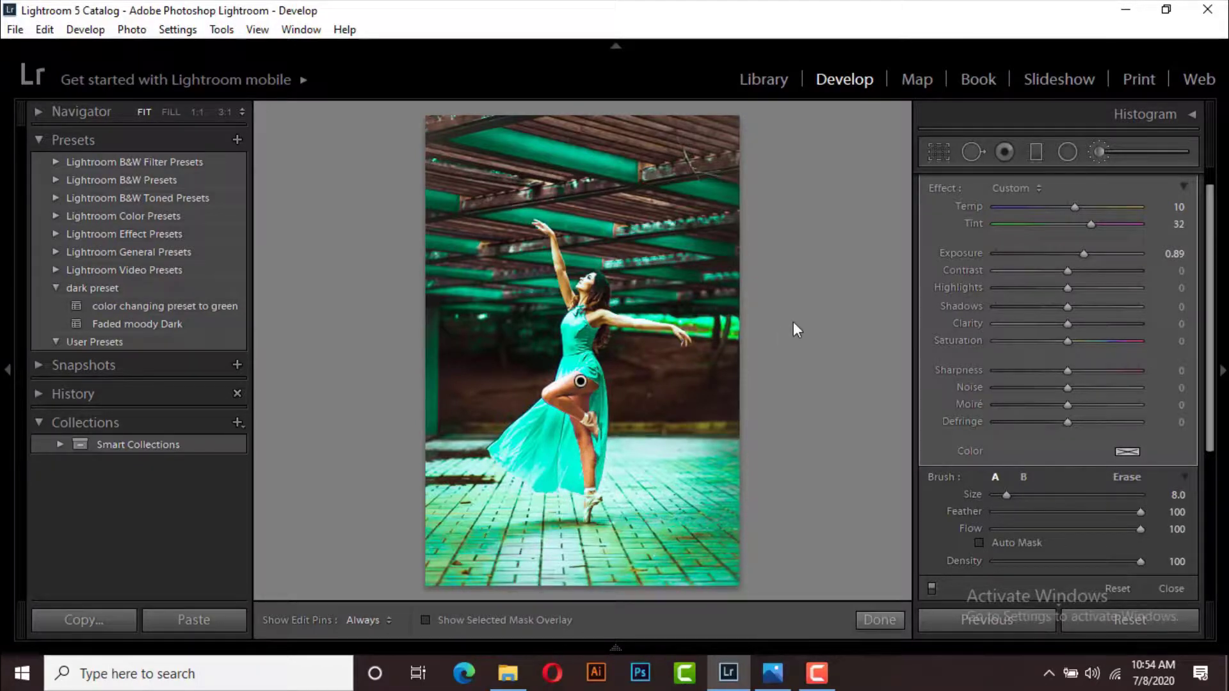
key("h")
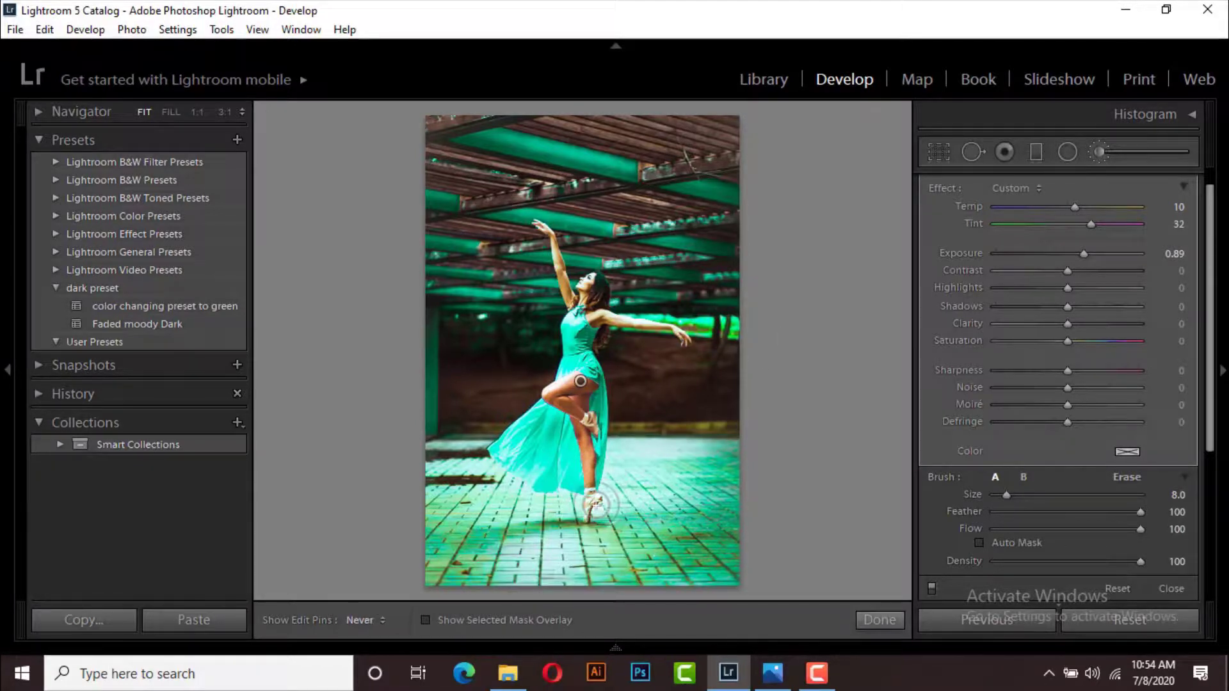
key("h")
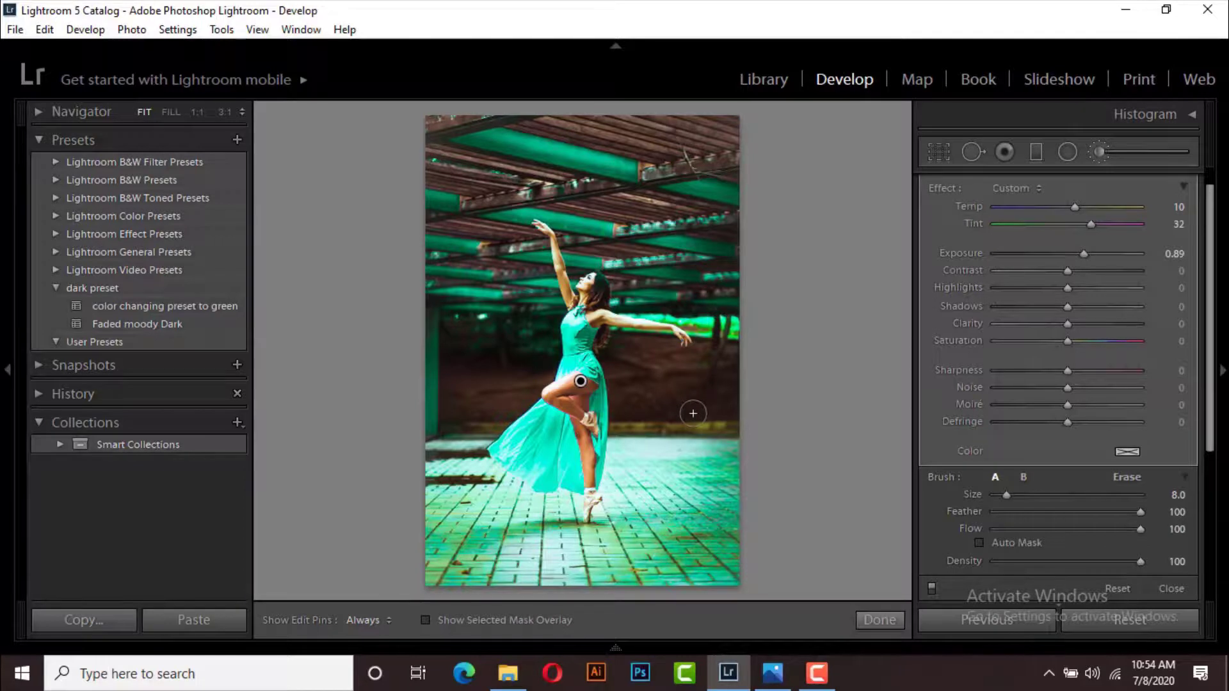
key("ctrl+z")
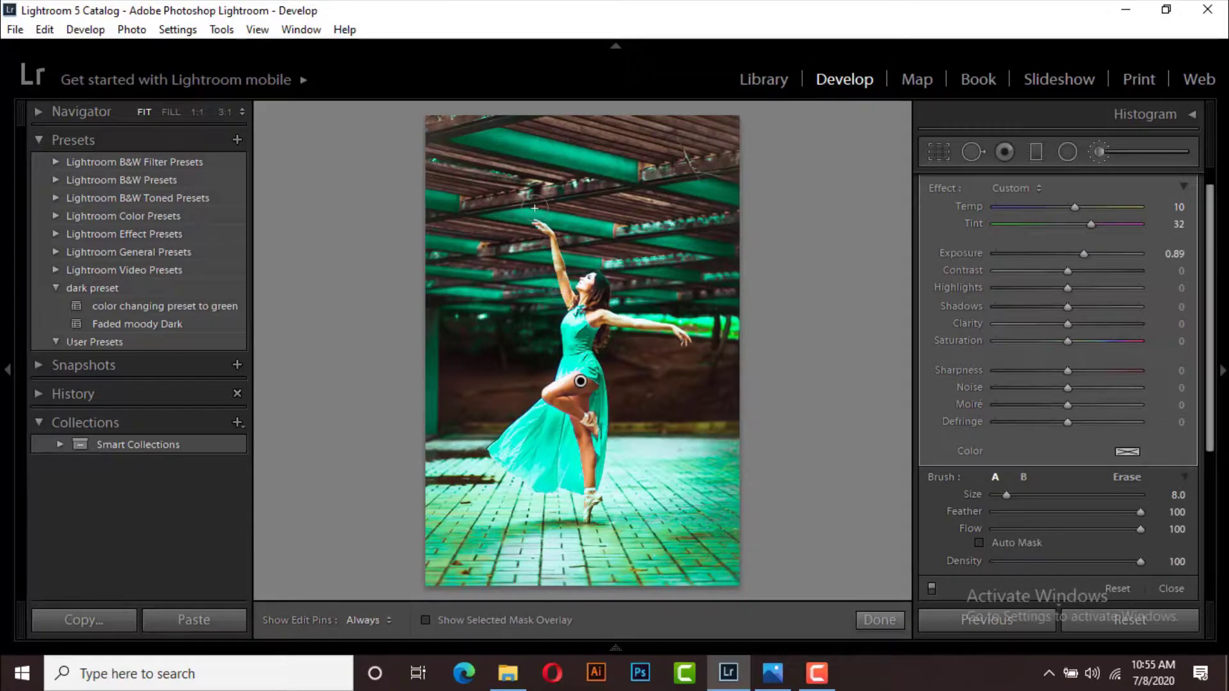
left_click(881, 620)
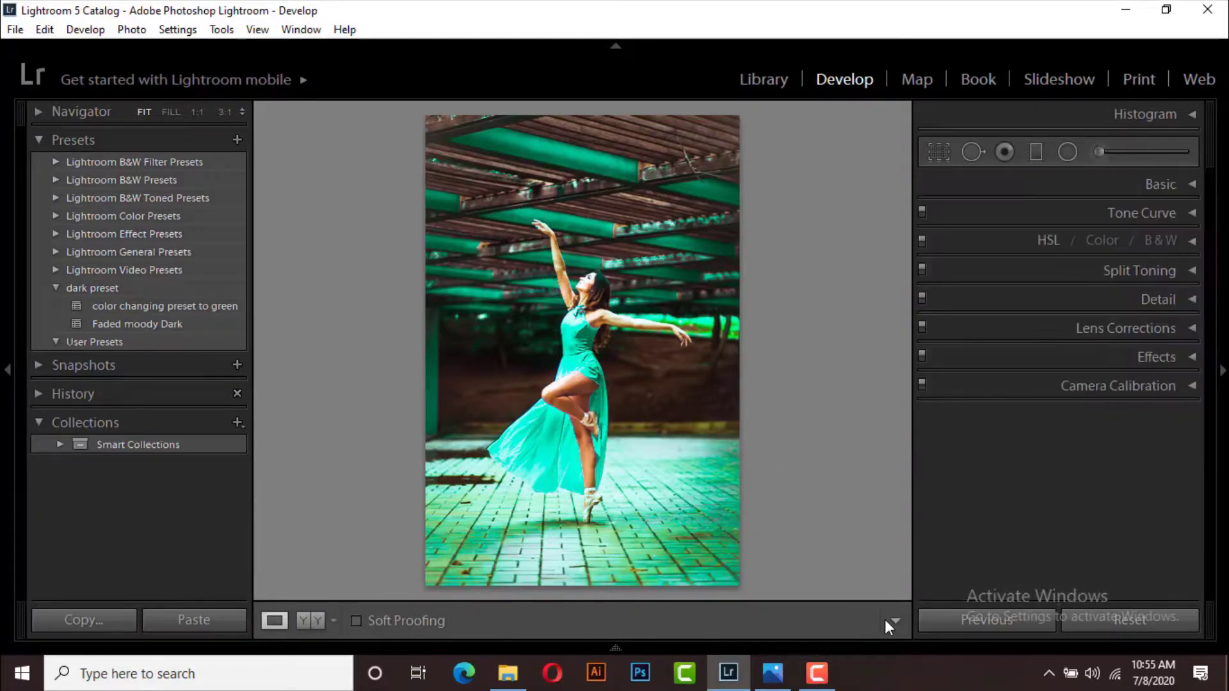
Compare the original and graded photo in side-by-side and split before/after views, and return to the single-photo view.
left_click(314, 622)
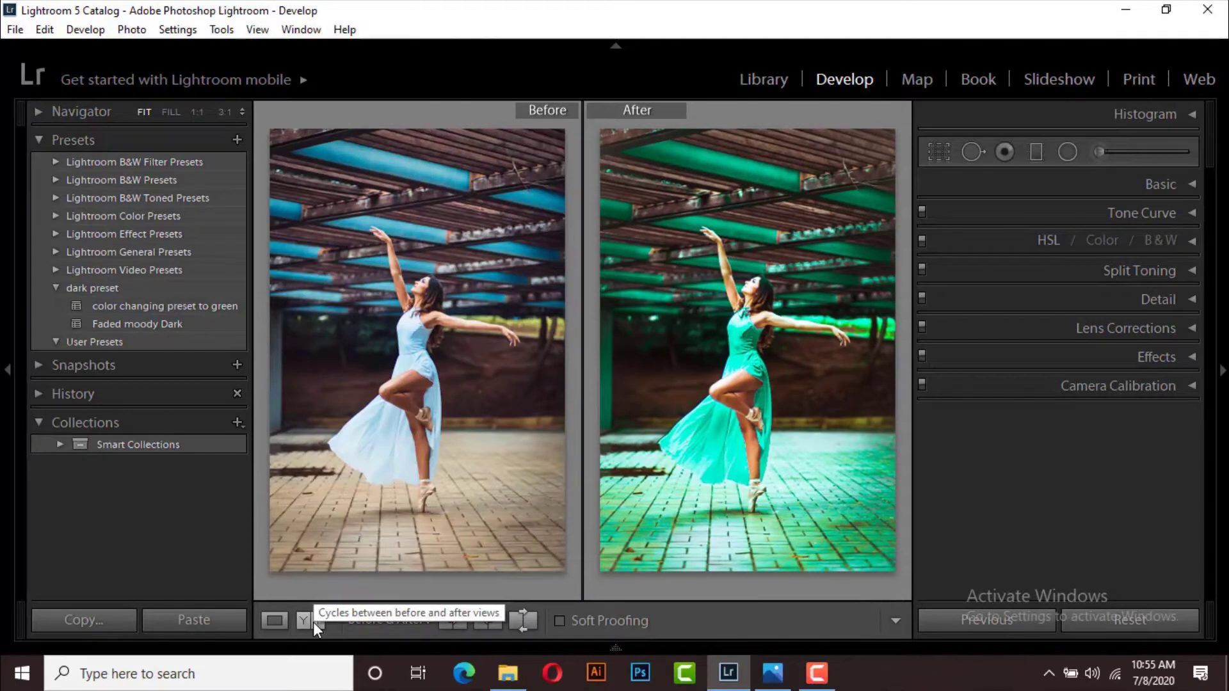
left_click(313, 622)
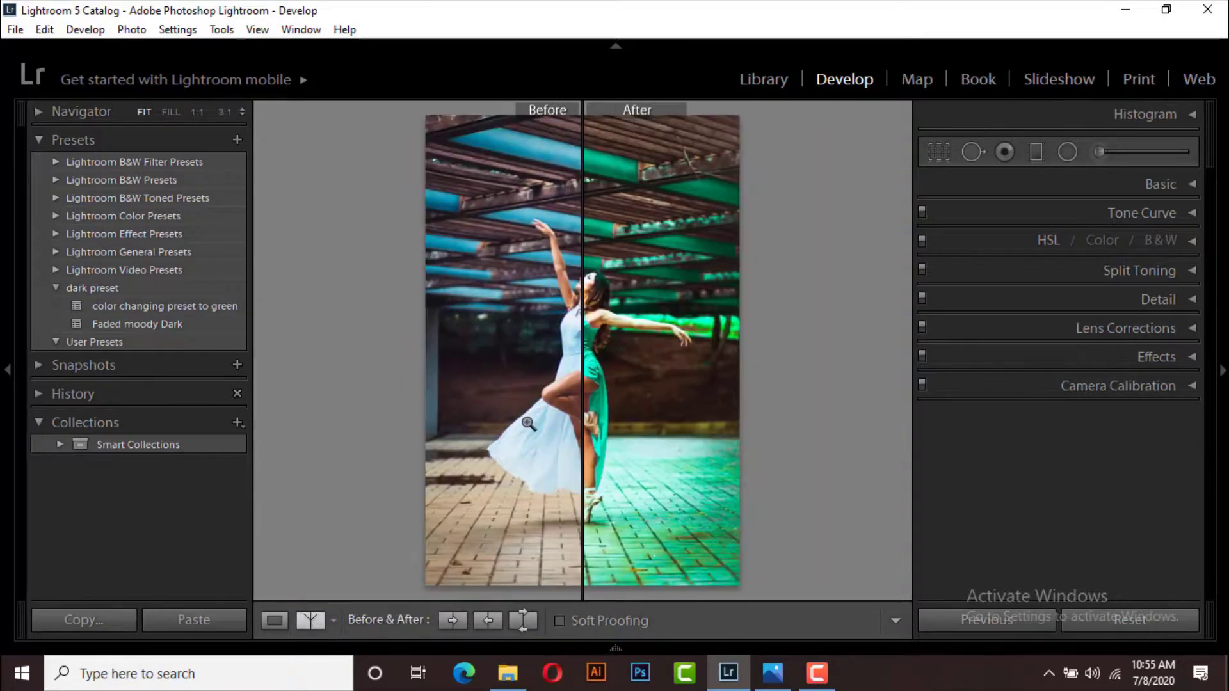
left_click(308, 619)
left_click(308, 618)
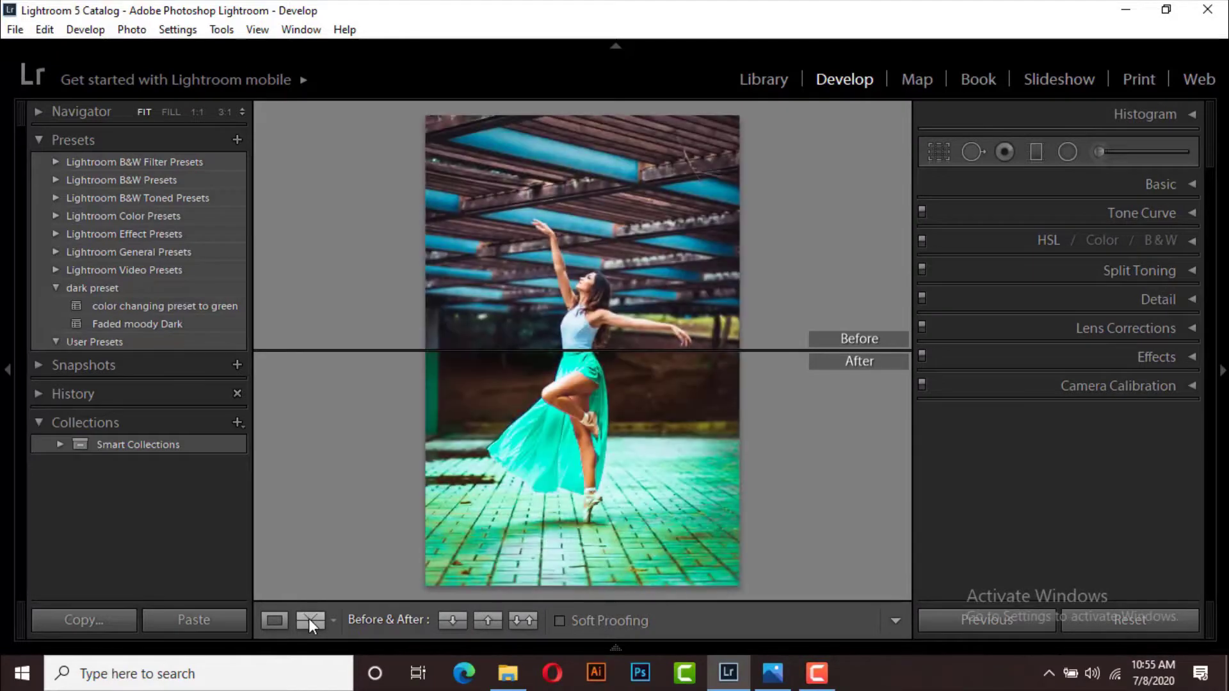
left_click(275, 622)
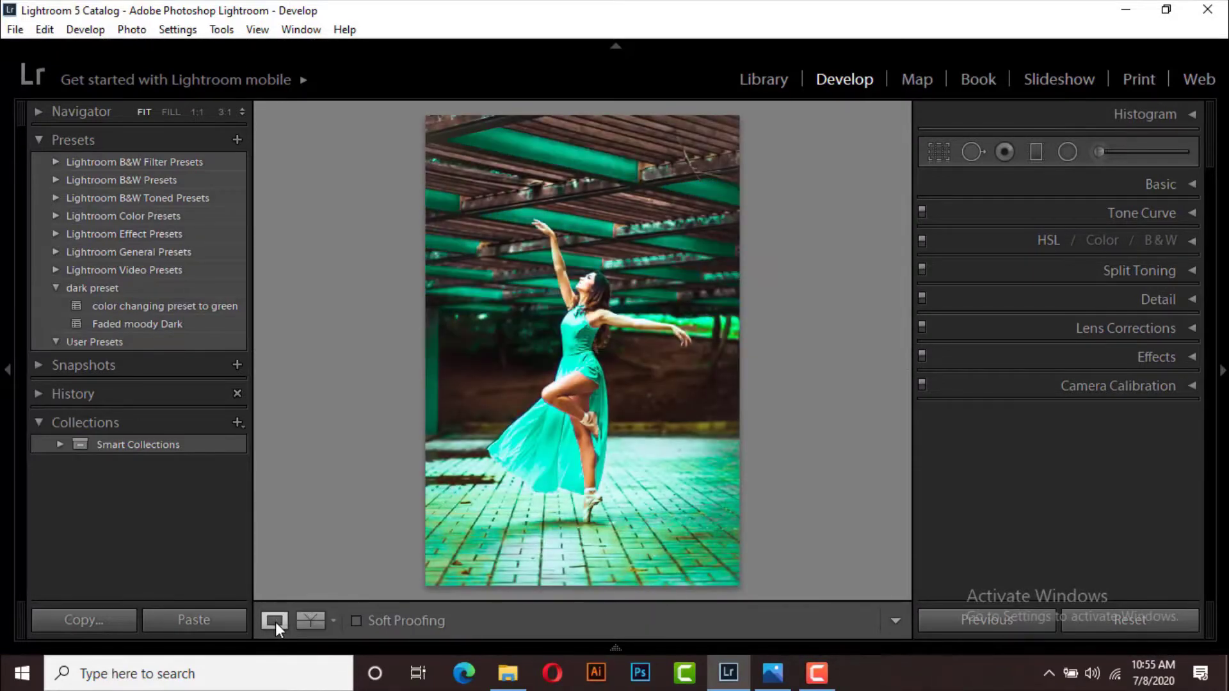
Hide the module picker and inspect the graded photo with the interface blacked out, restoring normal lighting when done.
left_click(616, 48)
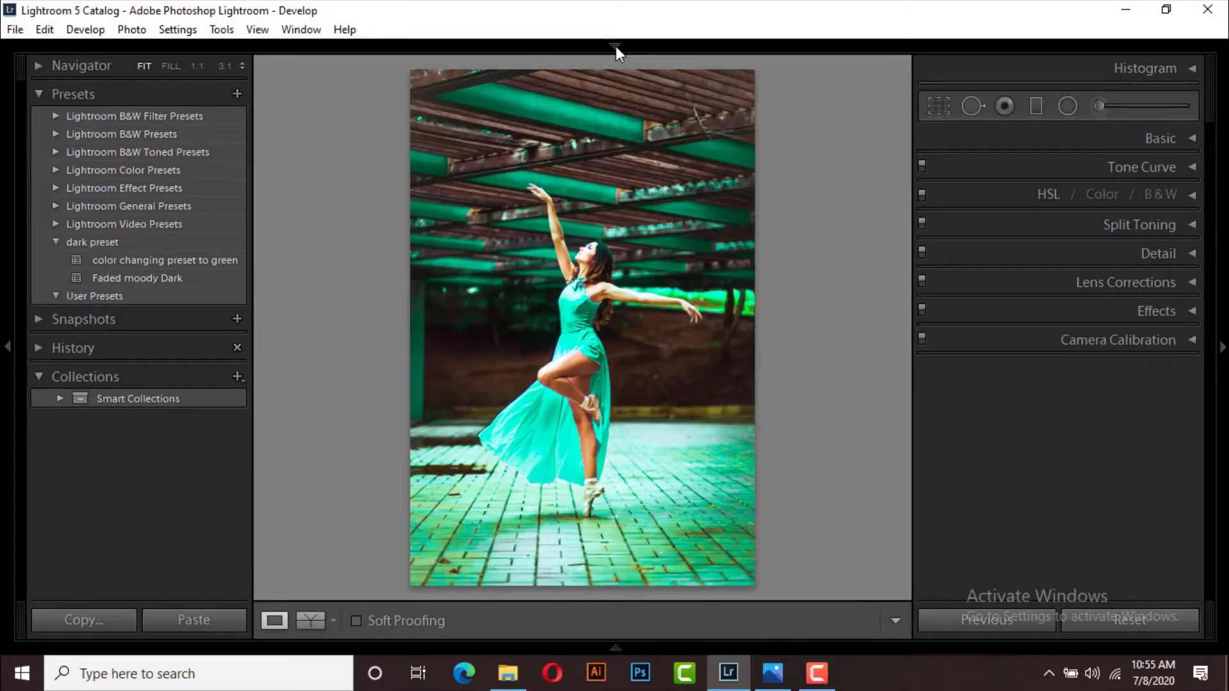
key("l")
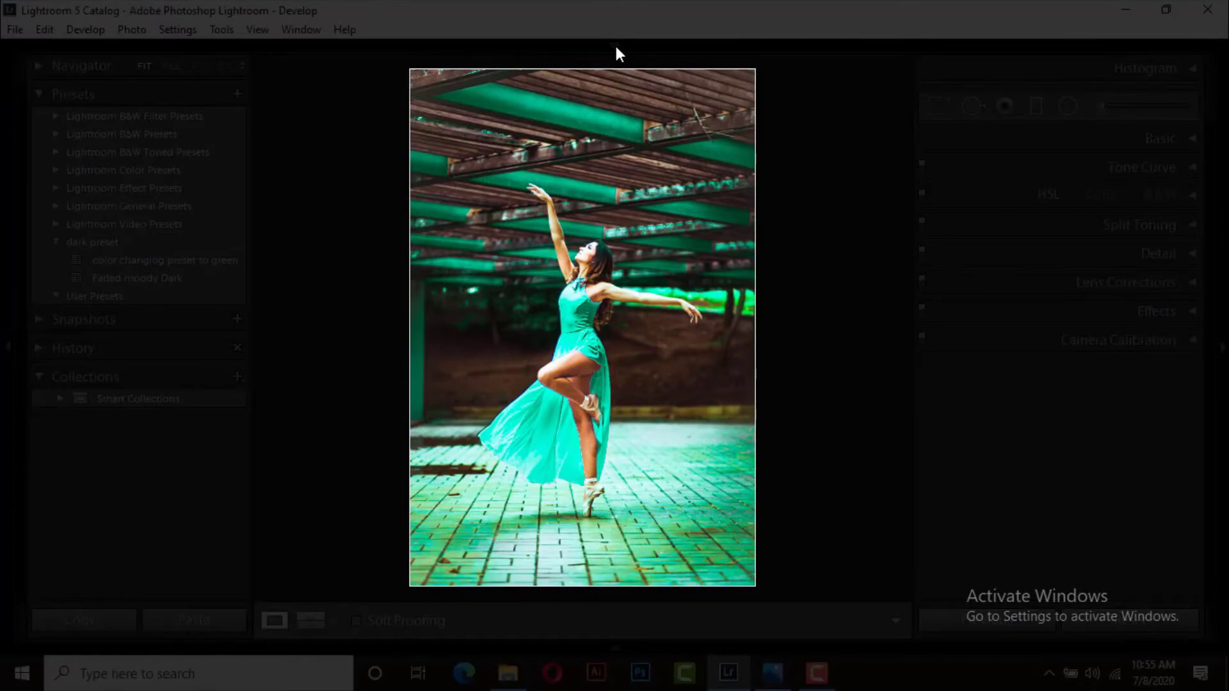
key("l")
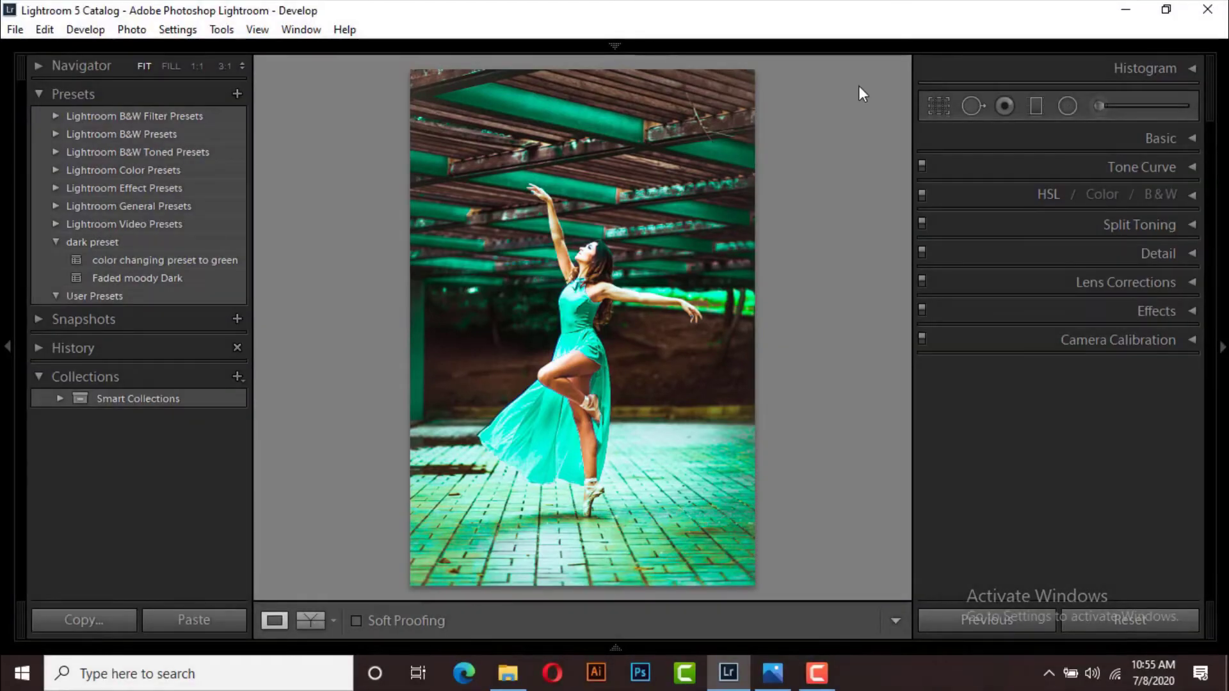